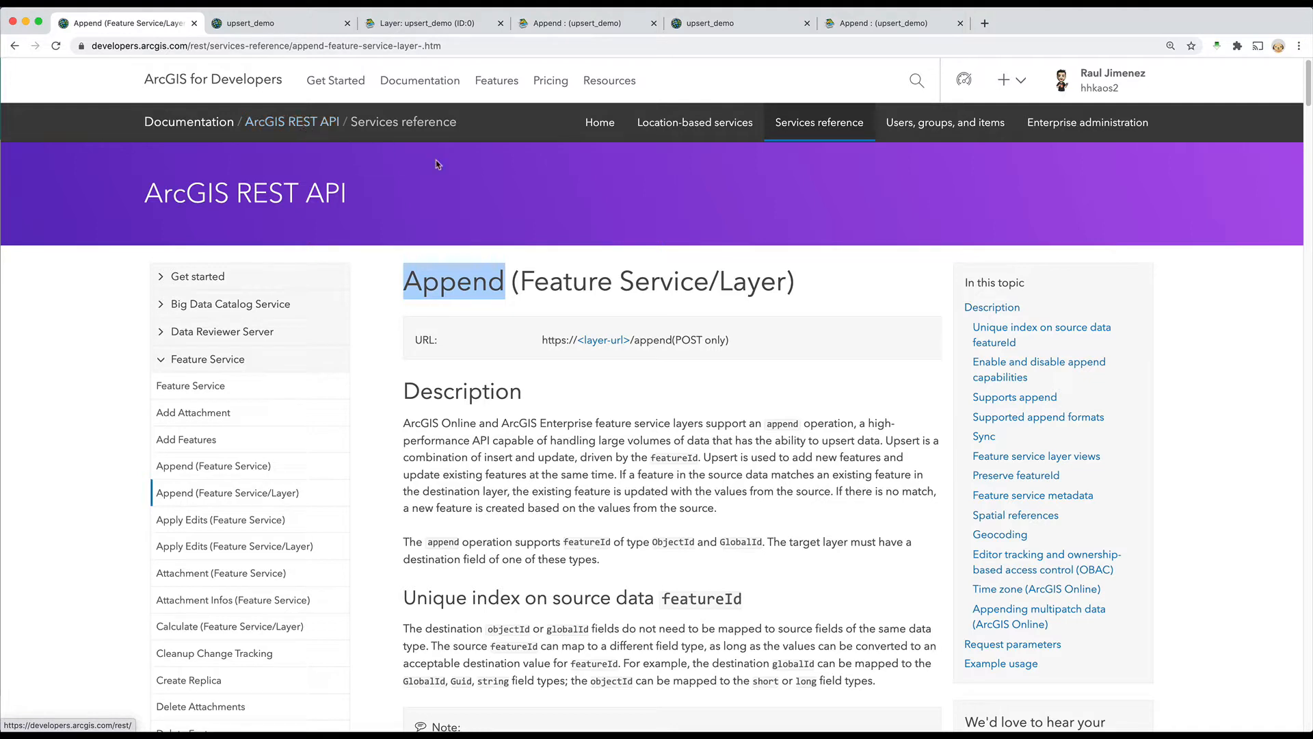
Examine the upsert_demo item's fields and their data types on its ArcGIS Online data page.
{"action": "left_click", "coordinate": [253, 25]}
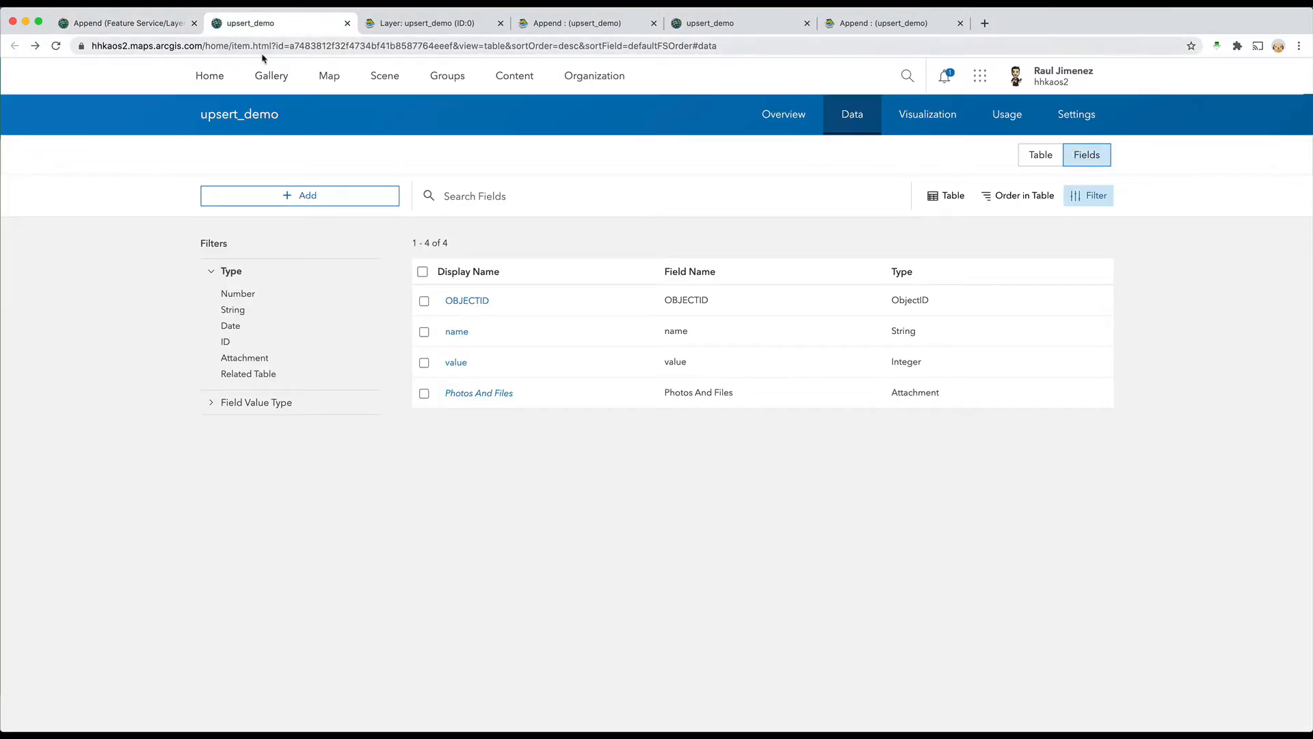
{"action": "left_click_drag", "start_coordinate": [211, 120], "coordinate": [284, 122]}
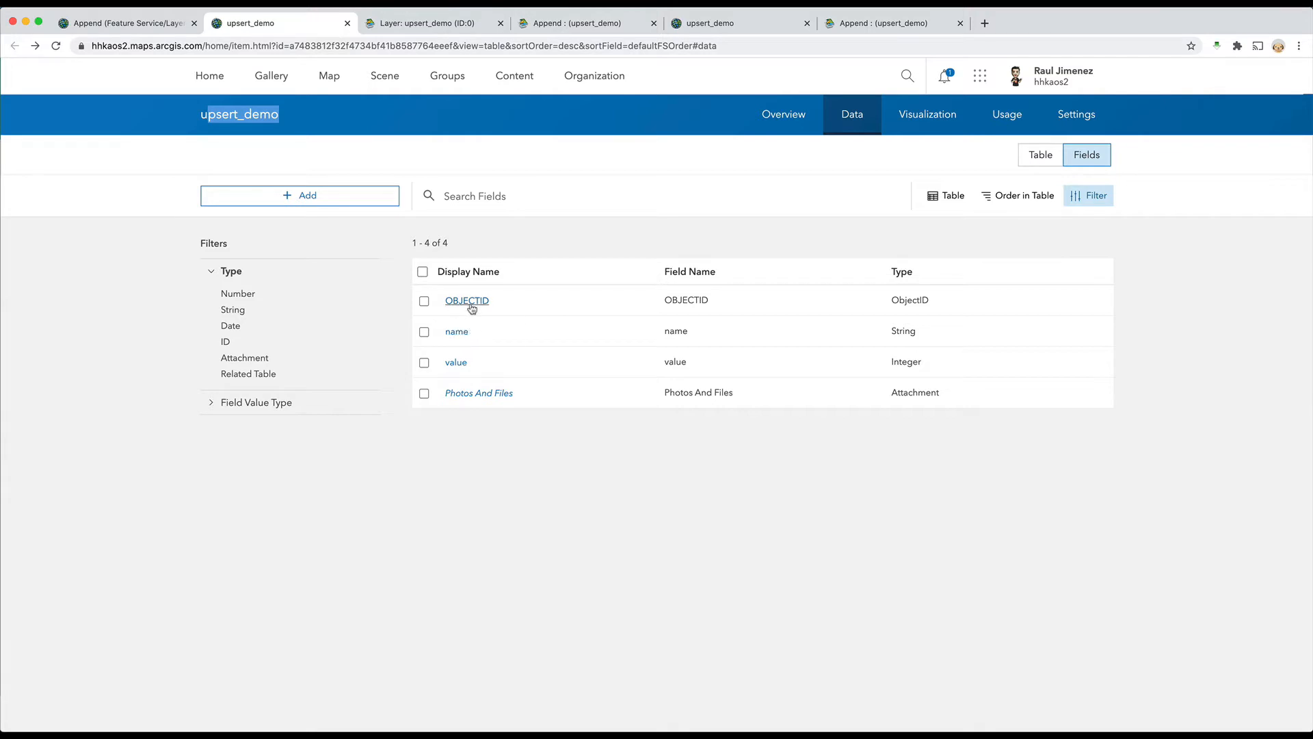
{"action": "double_click", "coordinate": [887, 331]}
{"action": "double_click", "coordinate": [435, 364]}
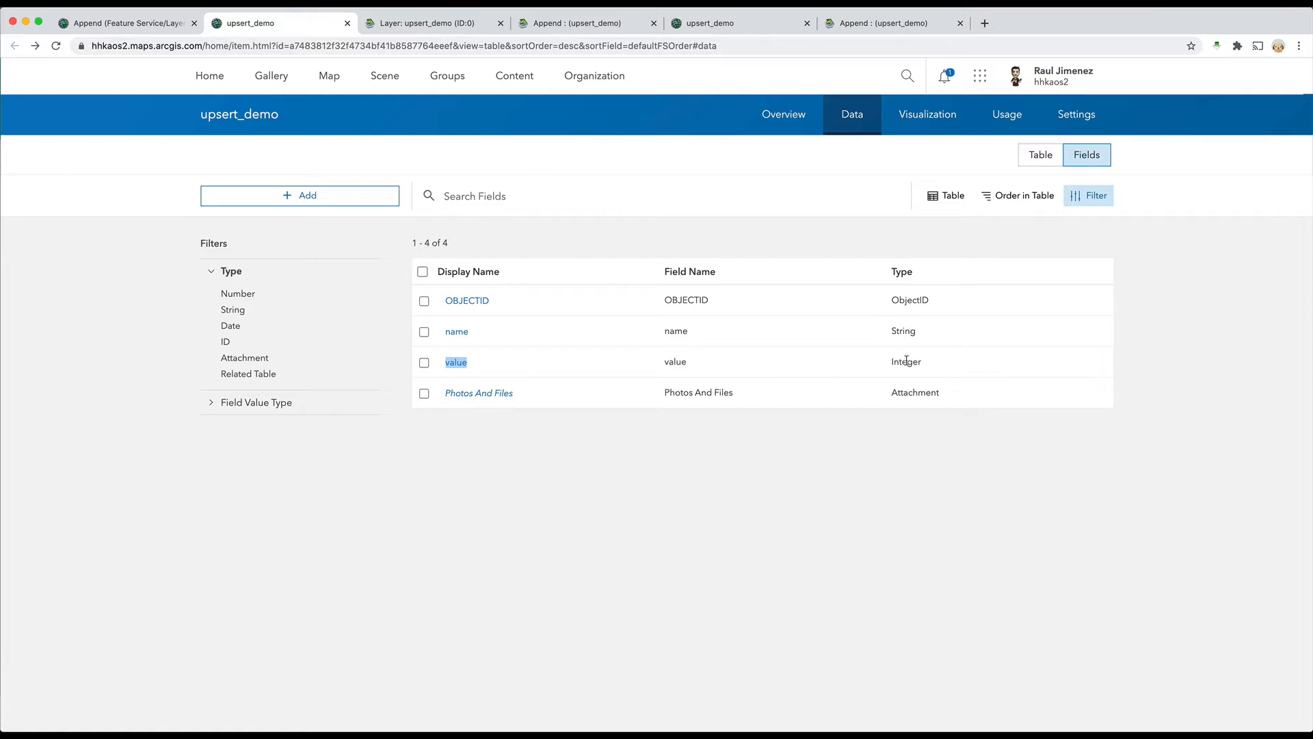
{"action": "double_click", "coordinate": [886, 363]}
{"action": "double_click", "coordinate": [936, 395]}
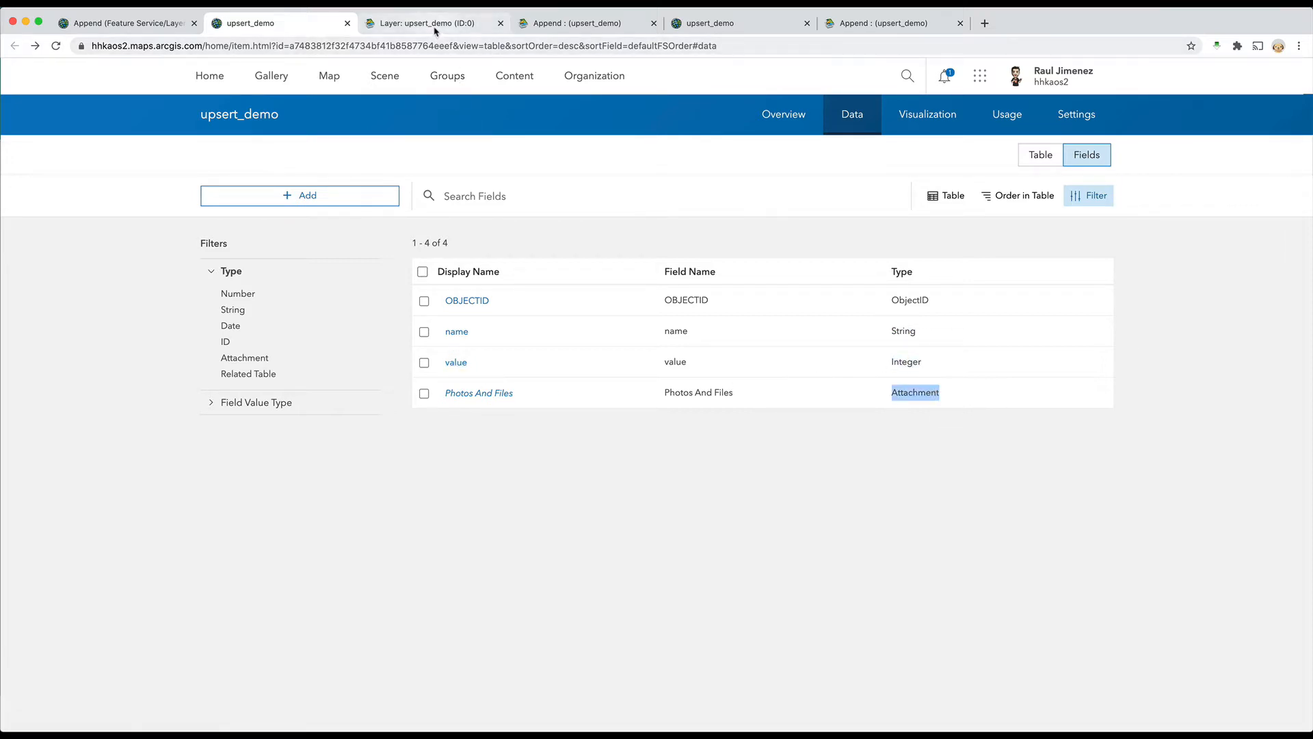
Open the upsert_demo layer (0) in the REST Services Directory from the item's service URL and close the duplicate layer page.
{"action": "left_click", "coordinate": [784, 114]}
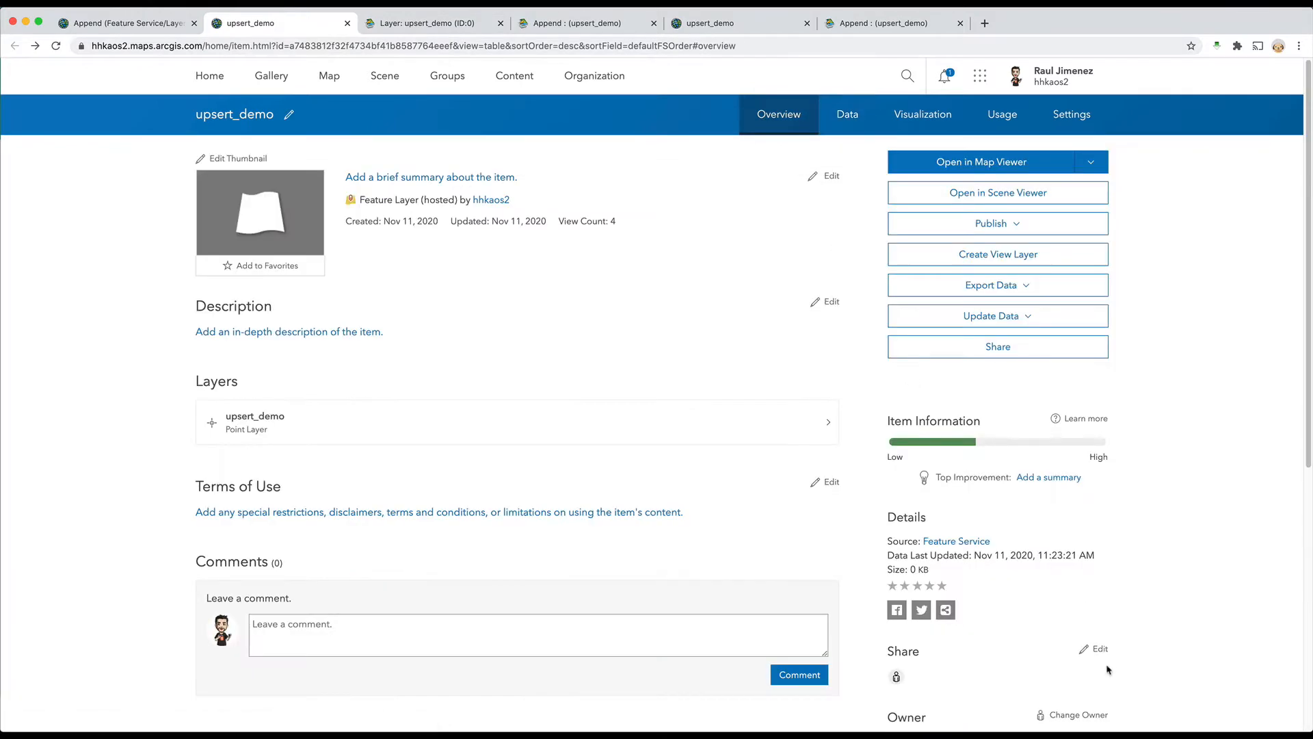
{"action": "scroll", "coordinate": [1108, 664], "scroll_direction": "down", "scroll_amount": 3}
{"action": "scroll", "coordinate": [1113, 658], "scroll_direction": "down", "scroll_amount": 4}
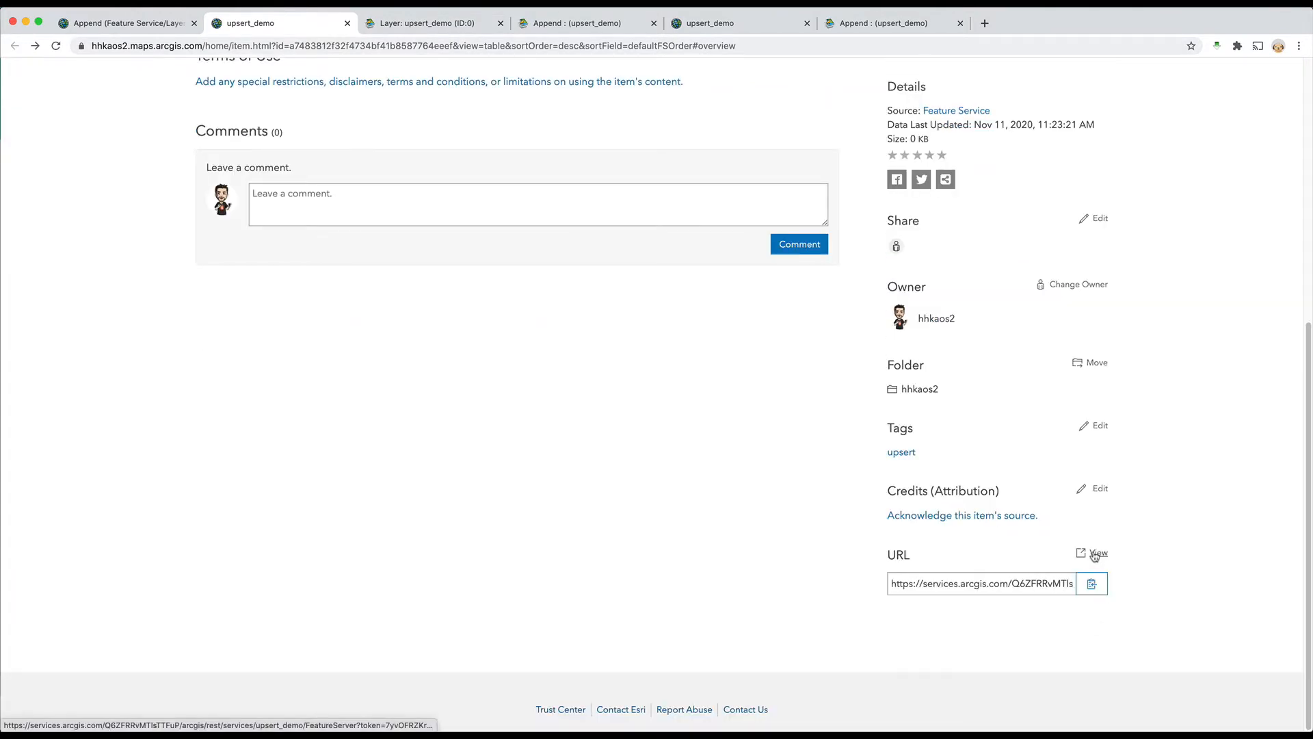
{"action": "left_click", "coordinate": [1091, 553]}
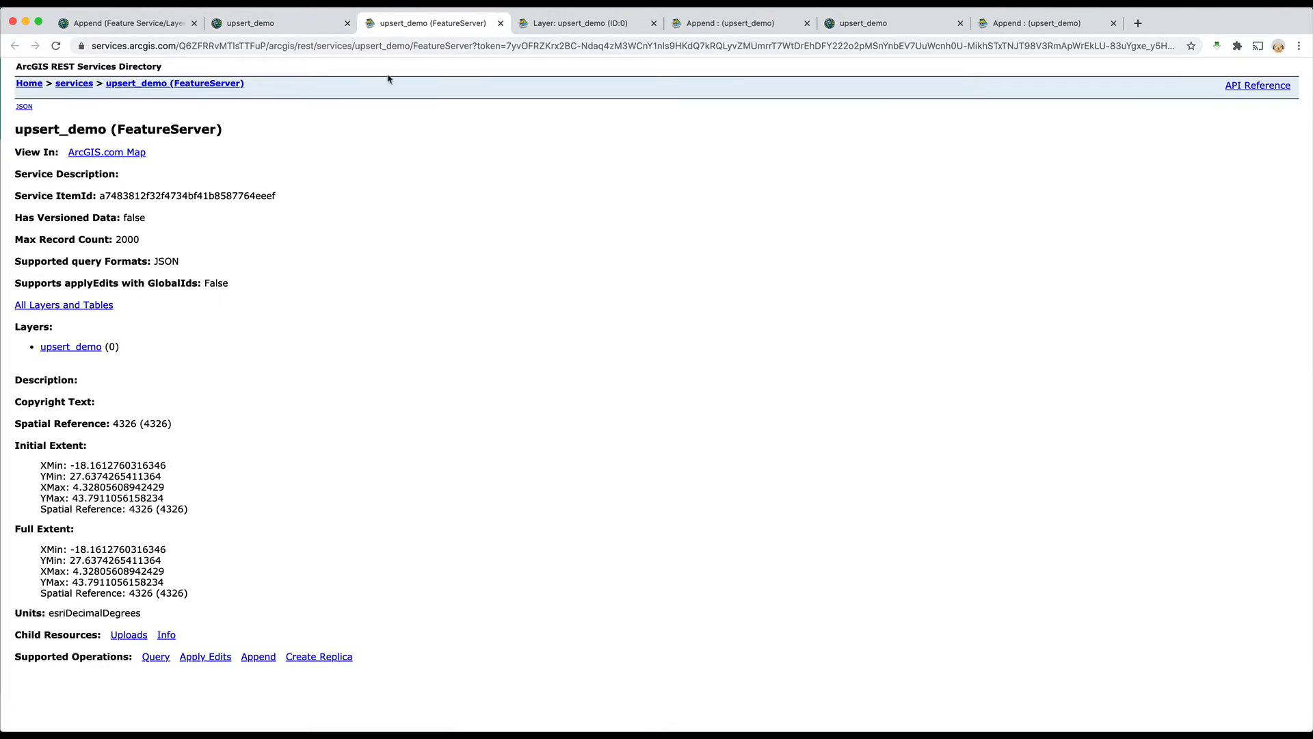
{"action": "left_click", "coordinate": [82, 347]}
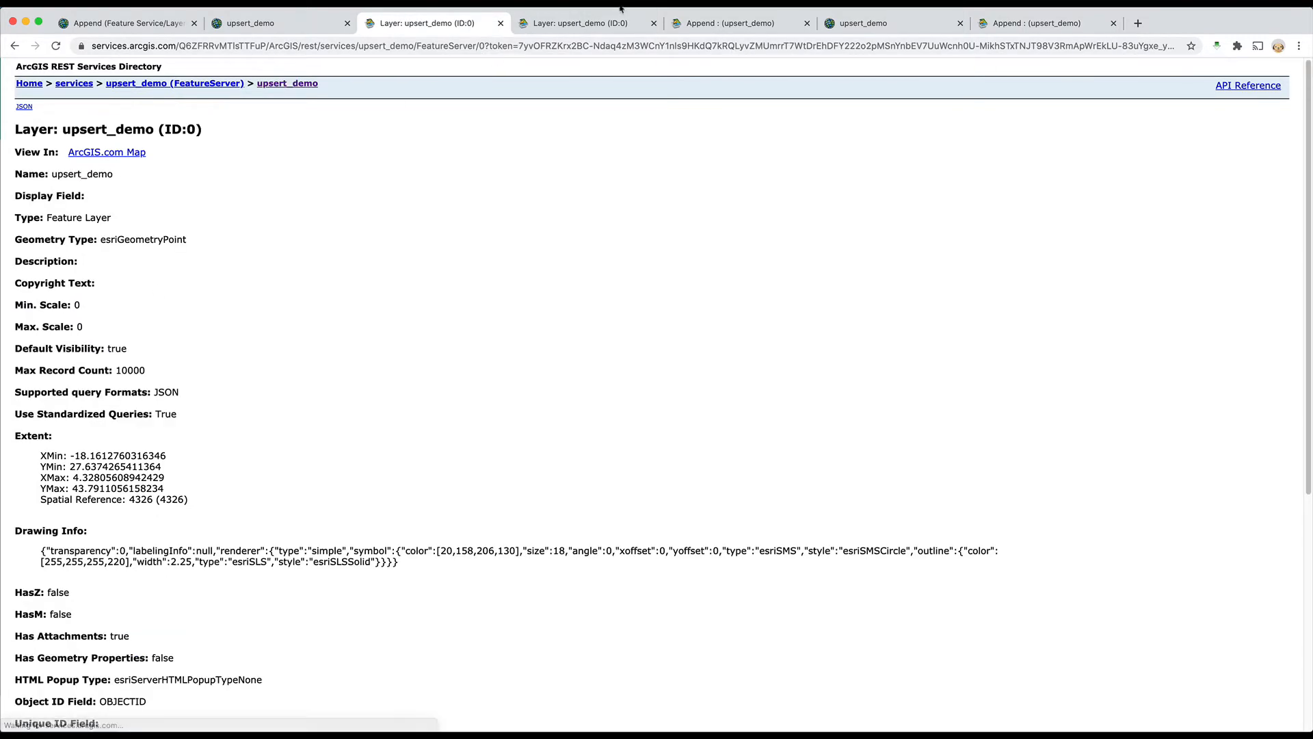
{"action": "left_click", "coordinate": [654, 24]}
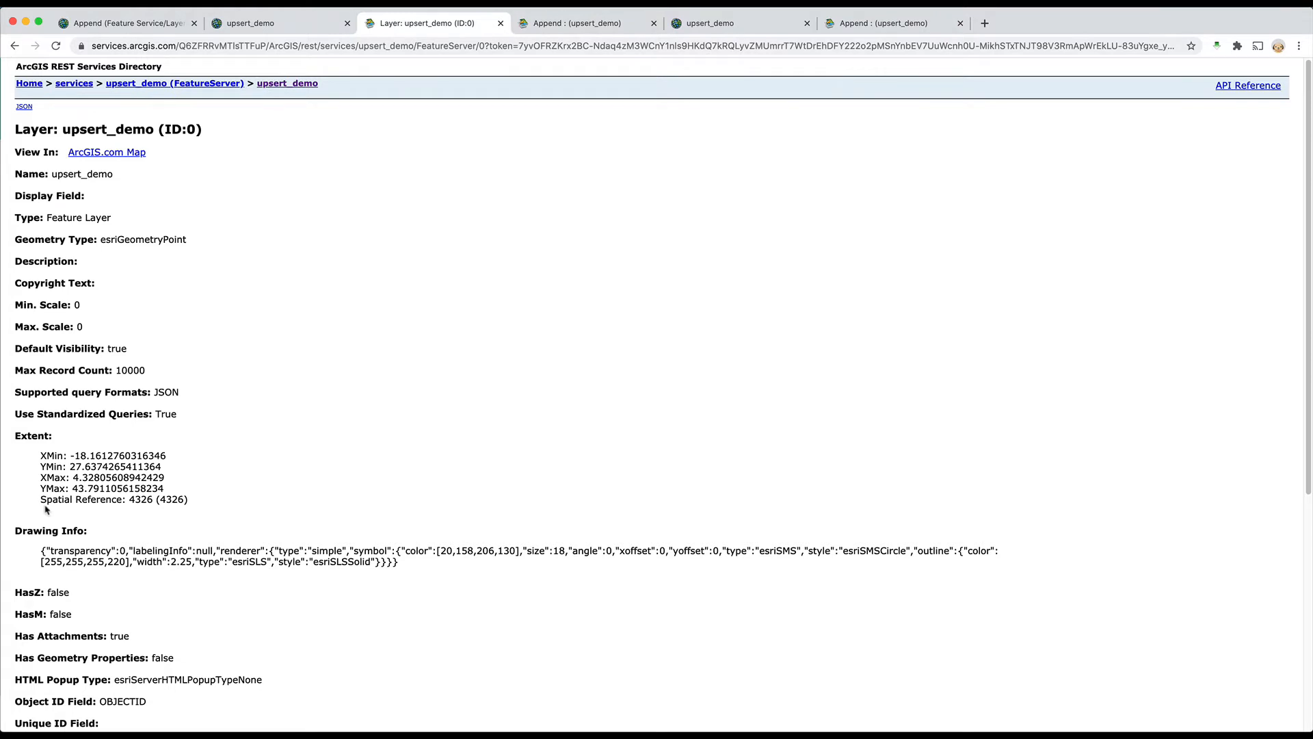
Review the layer's attachment, ID and field properties, and open its Append operation form.
{"action": "scroll", "coordinate": [45, 509], "scroll_direction": "down", "scroll_amount": 4}
{"action": "left_click_drag", "start_coordinate": [48, 591], "coordinate": [101, 614]}
{"action": "left_click", "coordinate": [143, 589]}
{"action": "scroll", "coordinate": [109, 593], "scroll_direction": "down", "scroll_amount": 2}
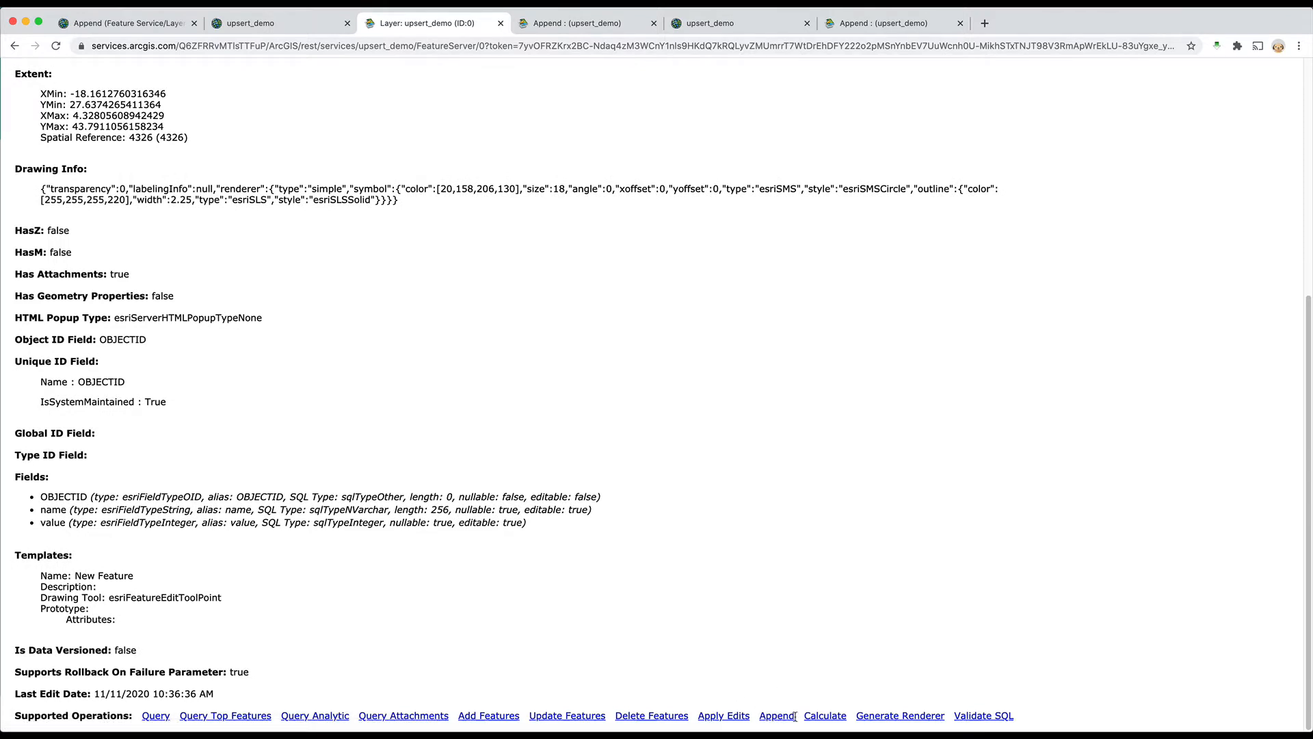
{"action": "left_click_drag", "start_coordinate": [797, 716], "coordinate": [762, 714]}
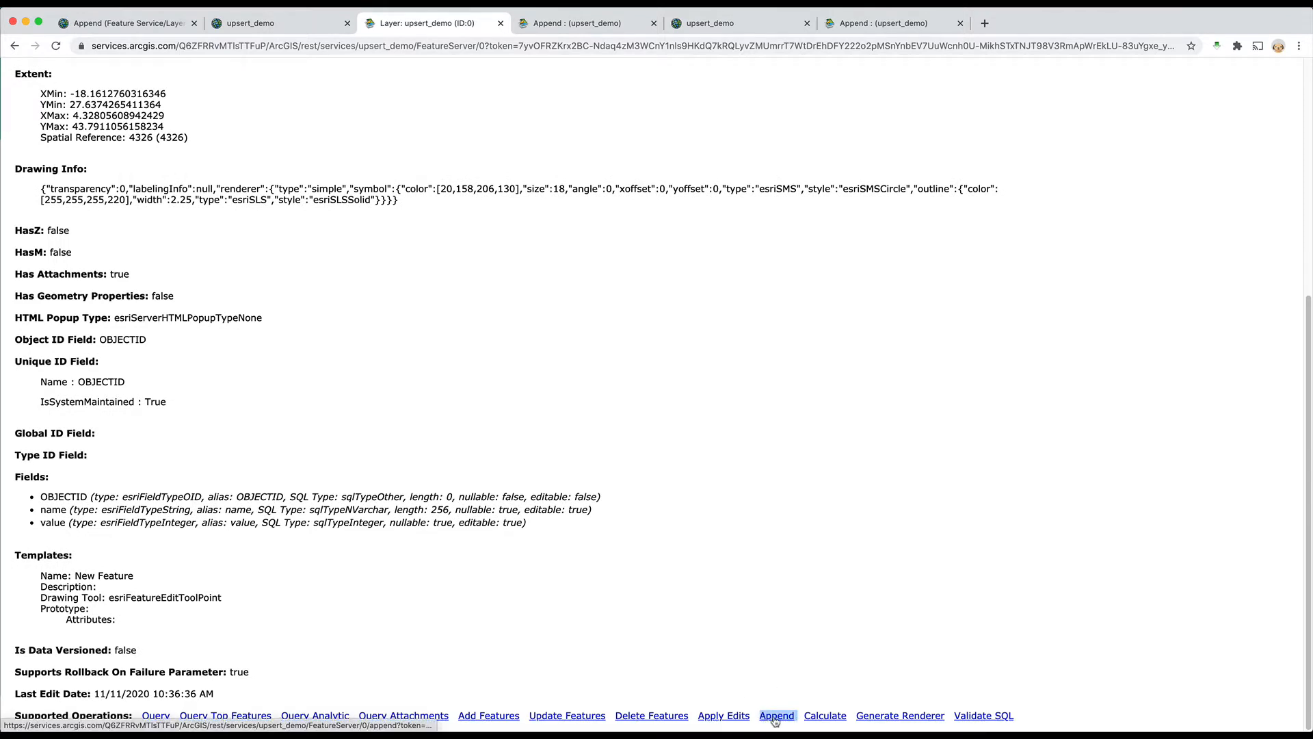
{"action": "left_click", "coordinate": [777, 715]}
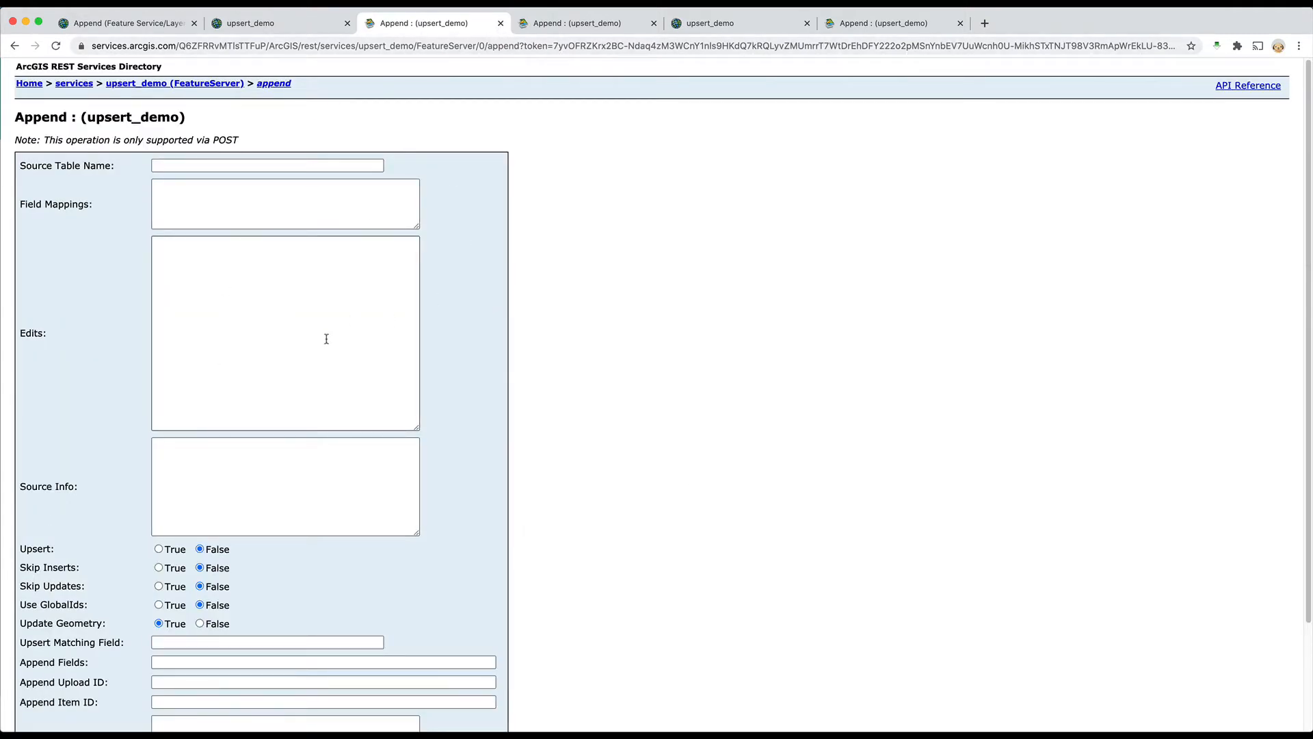
Close the blank Append form and examine the GeoJSON edits and upsert options in the prefilled one.
{"action": "left_click", "coordinate": [500, 24]}
{"action": "left_click", "coordinate": [451, 23]}
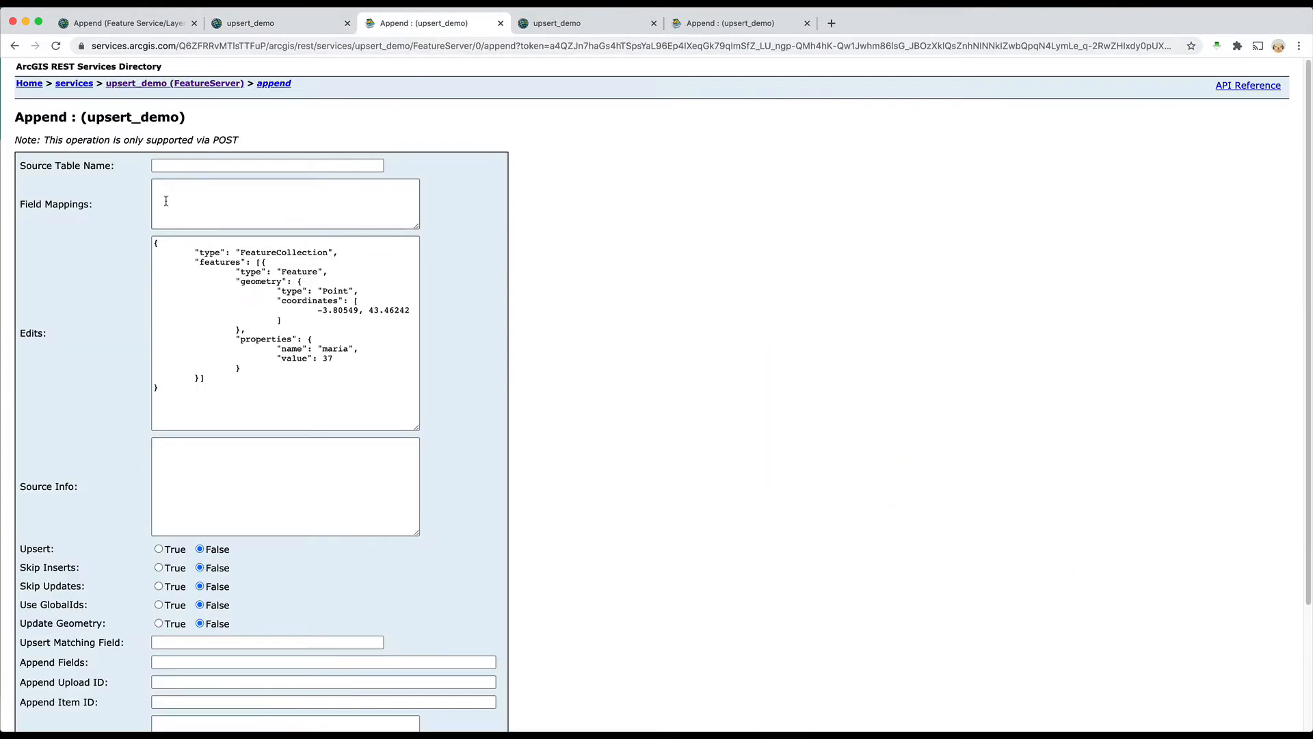
{"action": "left_click", "coordinate": [220, 190]}
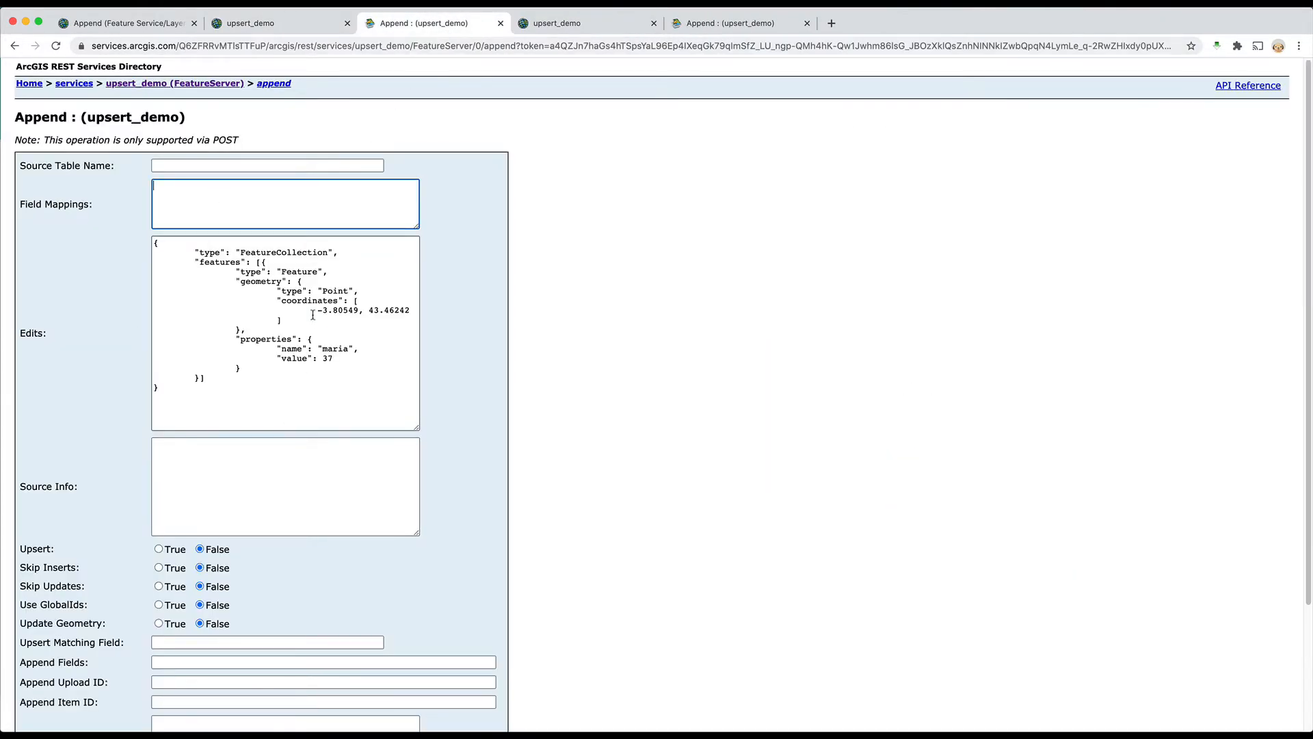
{"action": "left_click_drag", "start_coordinate": [193, 397], "coordinate": [136, 232]}
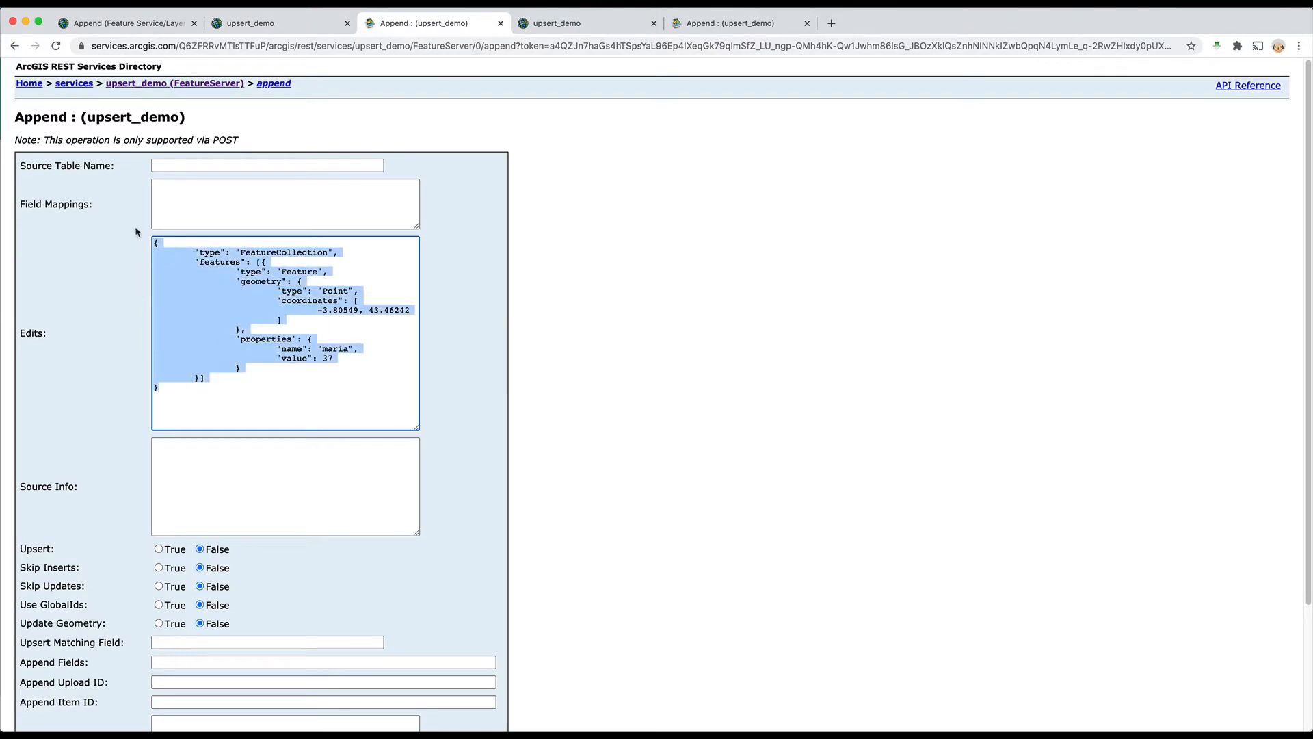
{"action": "left_click", "coordinate": [309, 328]}
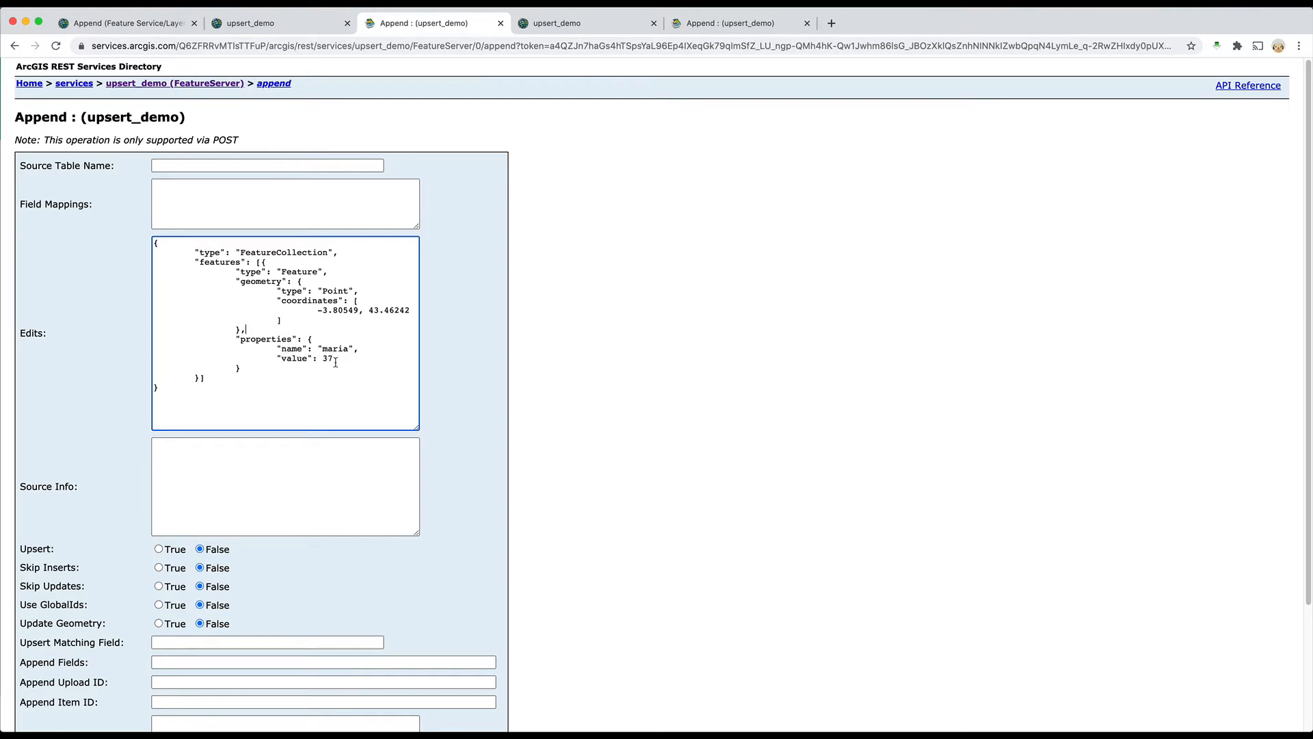
{"action": "left_click_drag", "start_coordinate": [342, 361], "coordinate": [279, 348]}
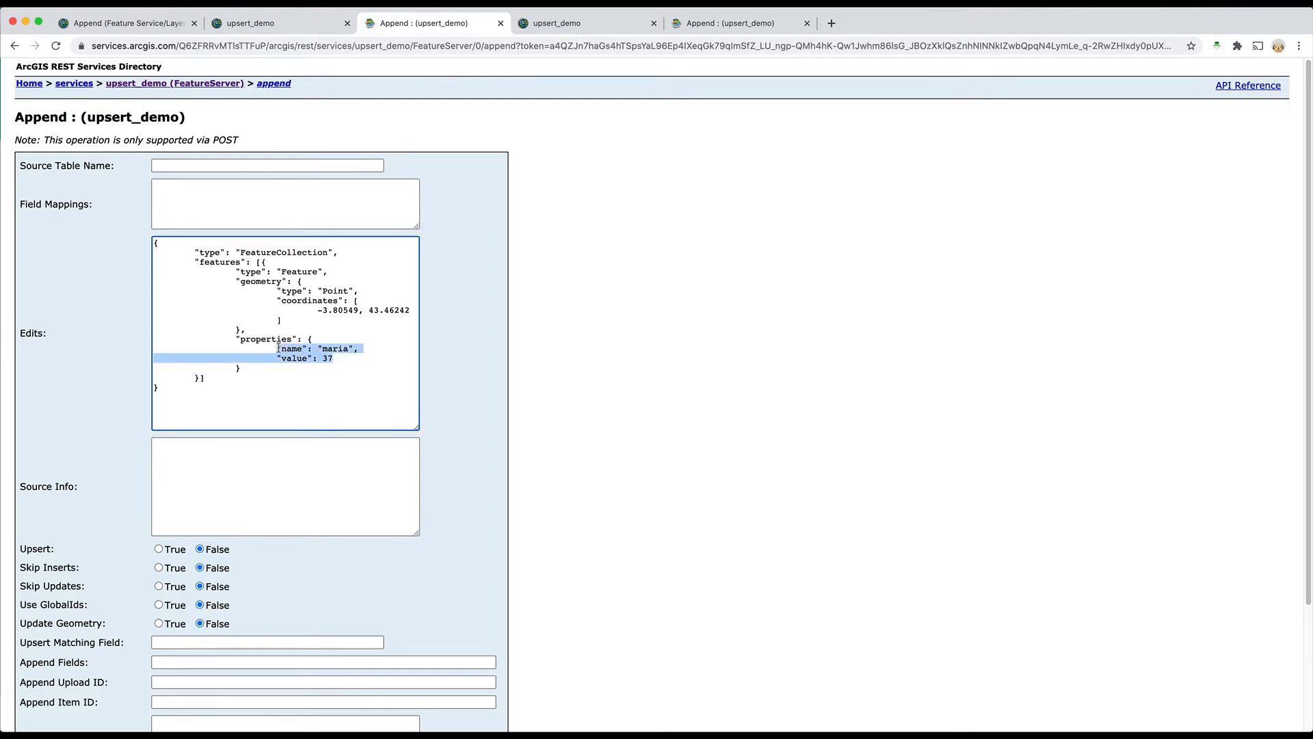
{"action": "left_click", "coordinate": [337, 354]}
{"action": "scroll", "coordinate": [329, 420], "scroll_direction": "down", "scroll_amount": 1}
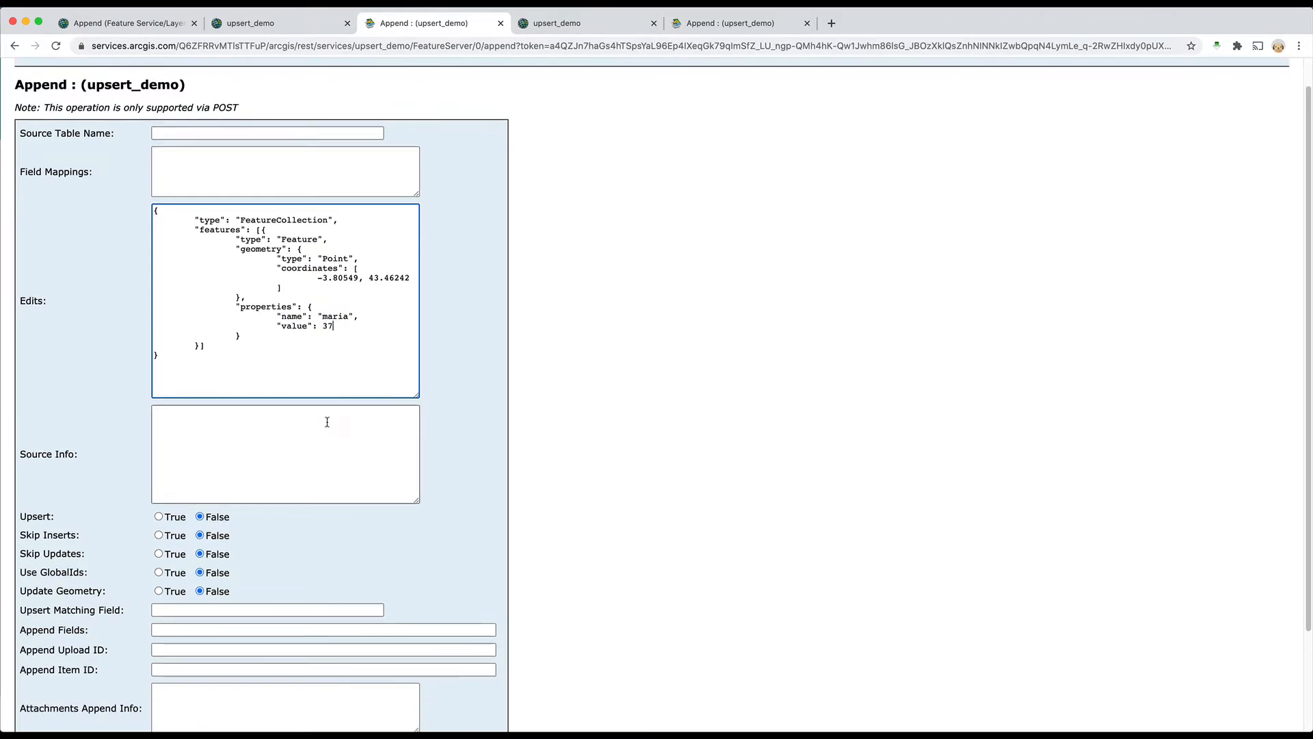
{"action": "scroll", "coordinate": [300, 397], "scroll_direction": "down", "scroll_amount": 4}
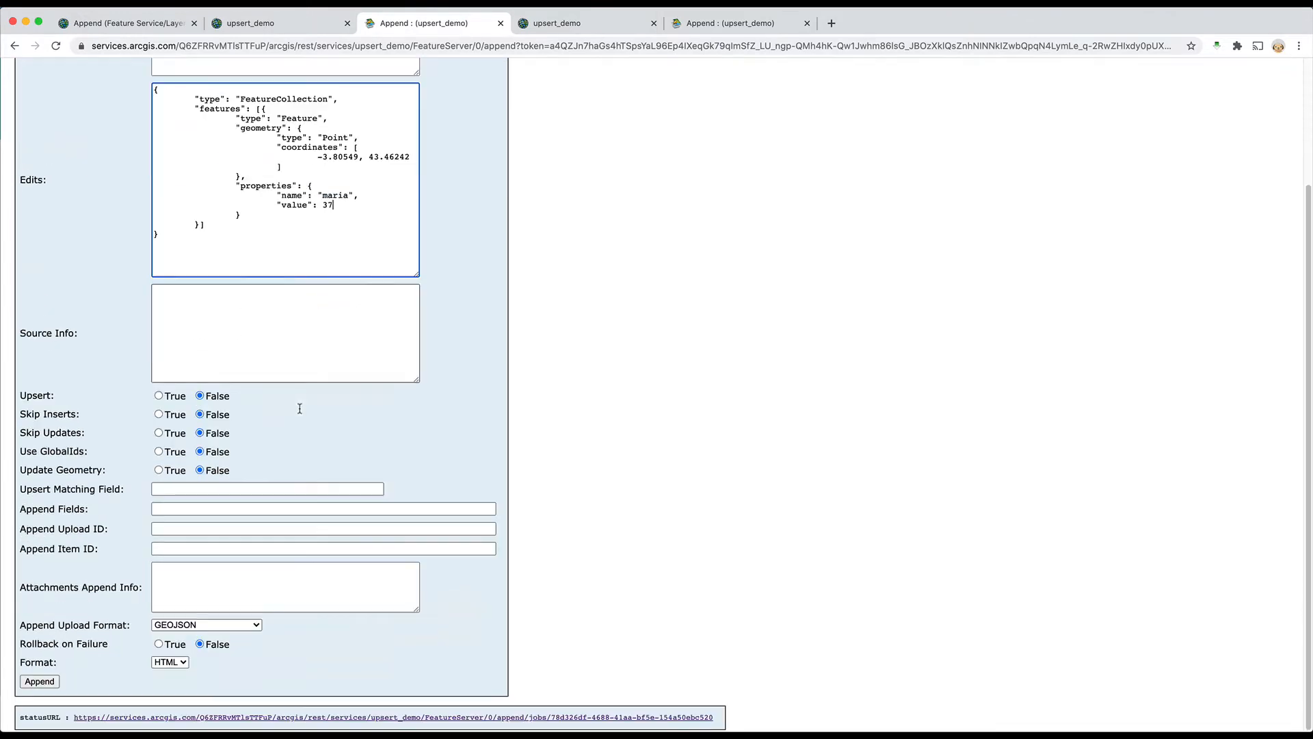
{"action": "left_click", "coordinate": [42, 396]}
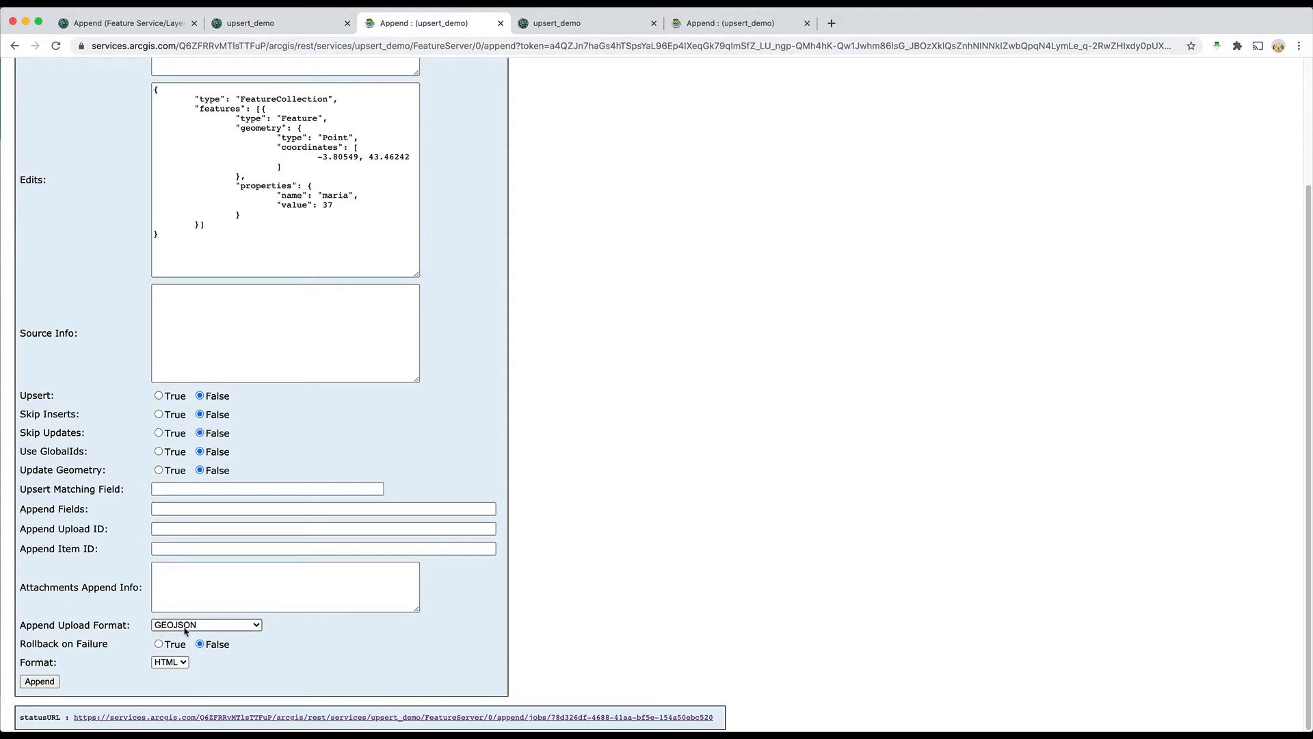
Show the upsert demo layer's attribute table in the upsert_demo web map.
{"action": "left_click", "coordinate": [555, 23]}
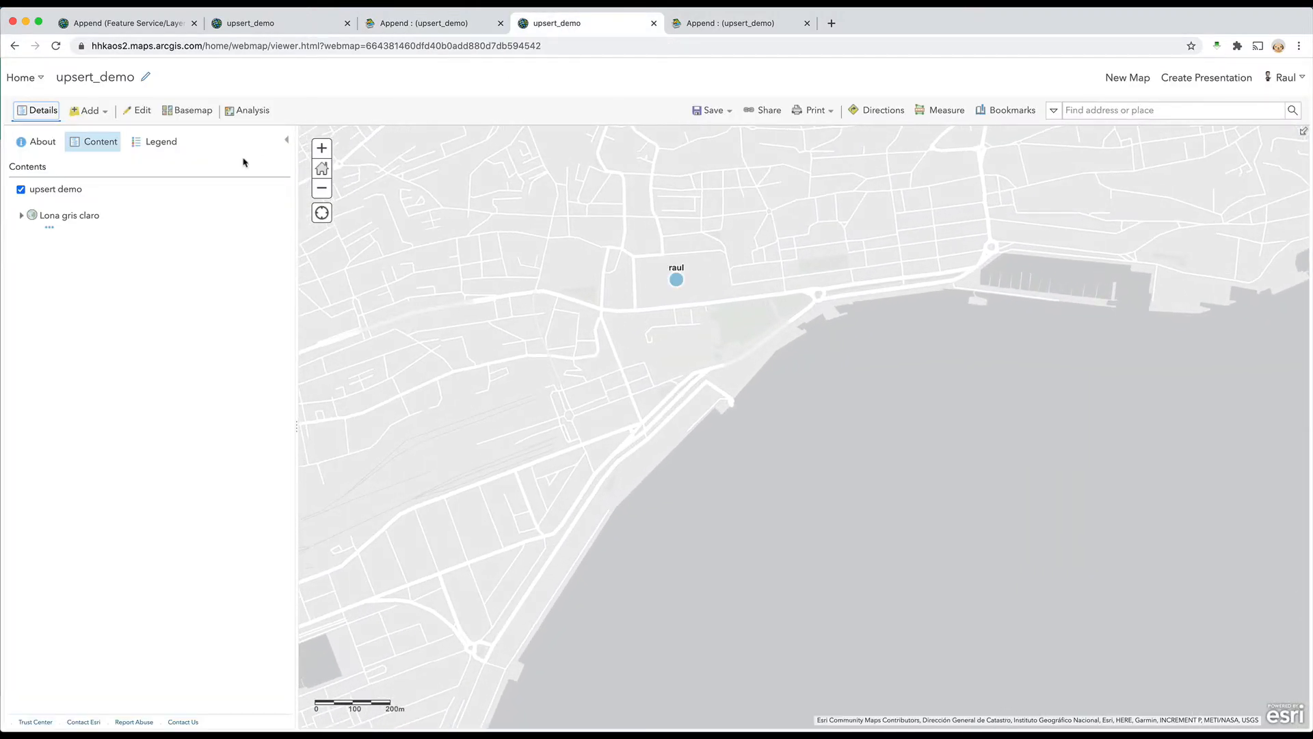
{"action": "left_click", "coordinate": [52, 202]}
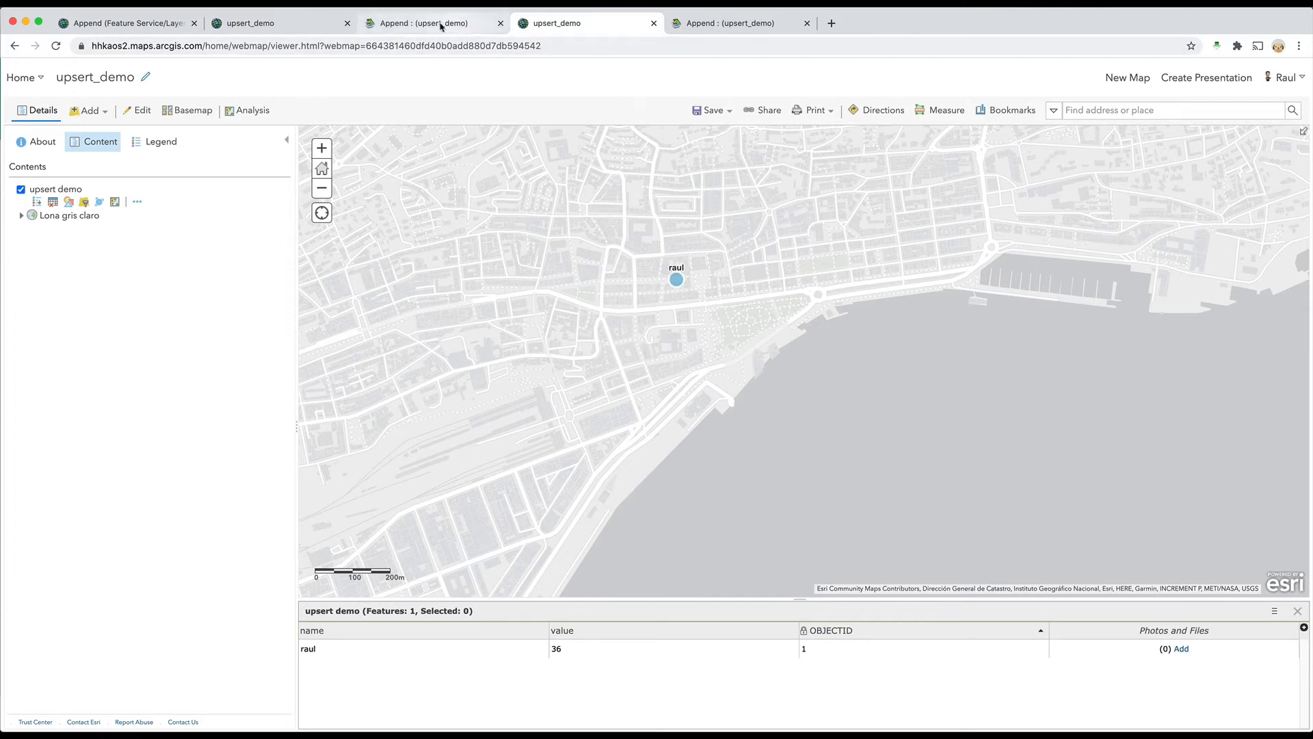
Submit the prefilled GeoJSON point through the first Append form and check the job's status page.
{"action": "left_click", "coordinate": [419, 23]}
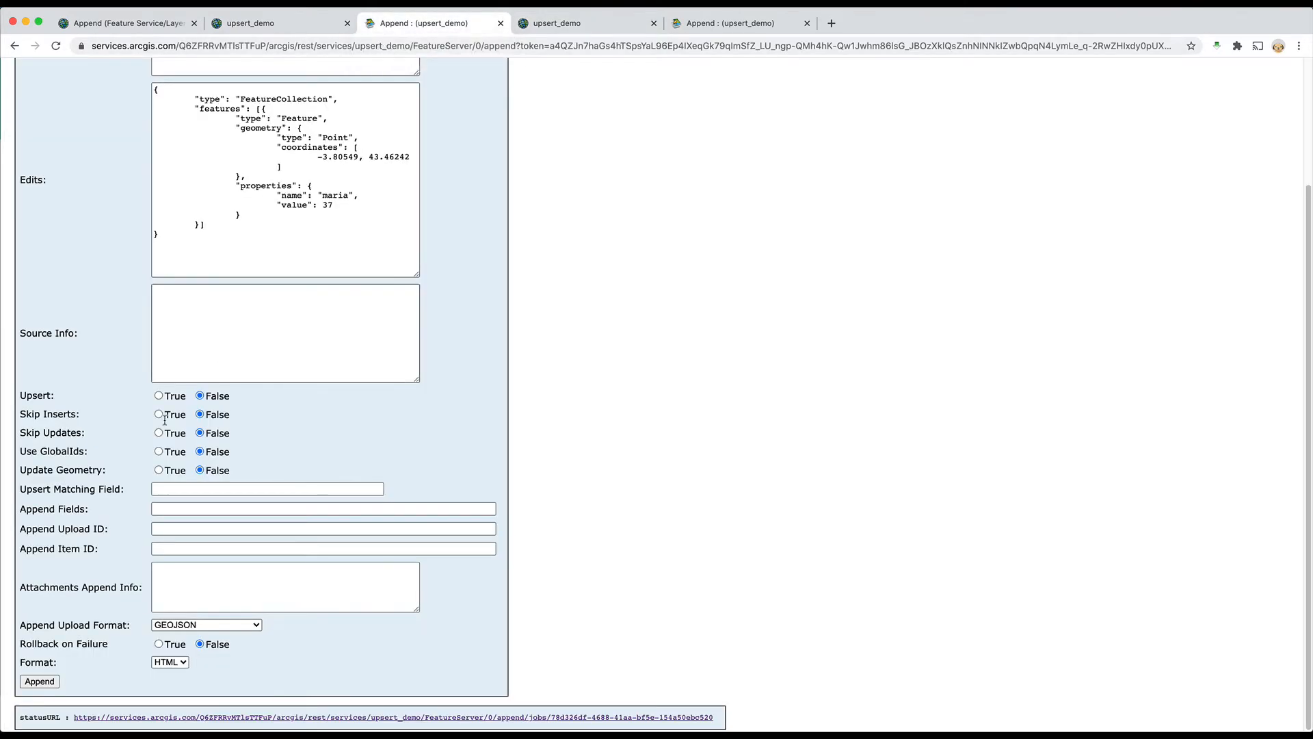
{"action": "left_click", "coordinate": [51, 682]}
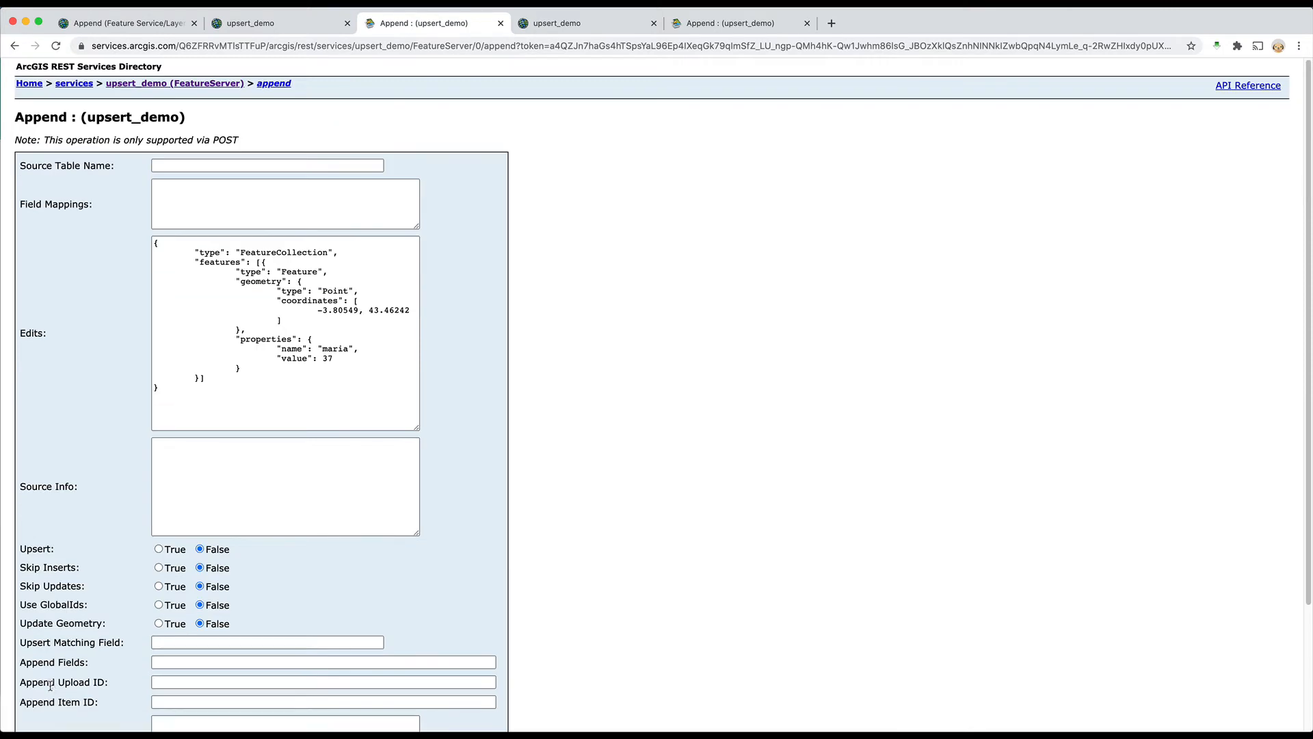
{"action": "left_click_drag", "start_coordinate": [29, 716], "coordinate": [61, 716]}
{"action": "left_click", "coordinate": [119, 719], "text": "super"}
{"action": "left_click", "coordinate": [602, 27]}
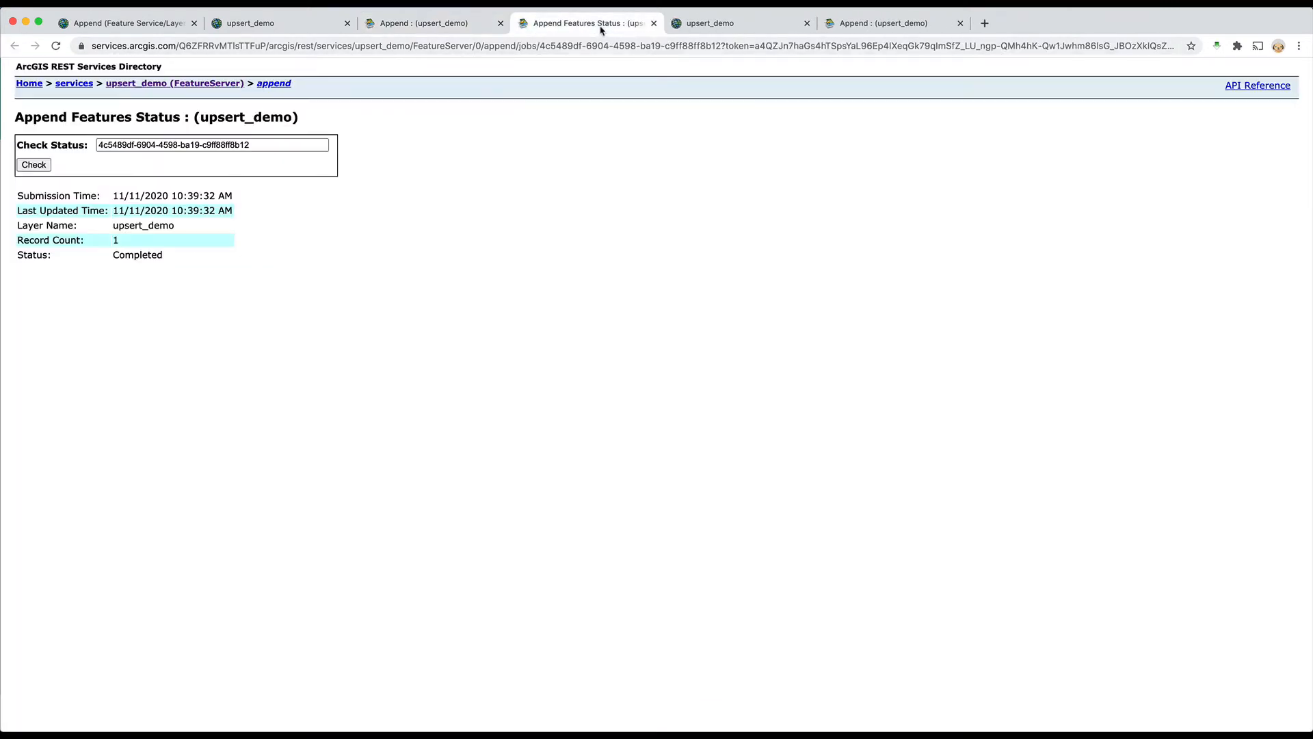
{"action": "left_click_drag", "start_coordinate": [125, 256], "coordinate": [267, 289]}
Inspect the newly appended point's attributes on the web map and reload the upsert demo attribute table.
{"action": "left_click", "coordinate": [732, 24]}
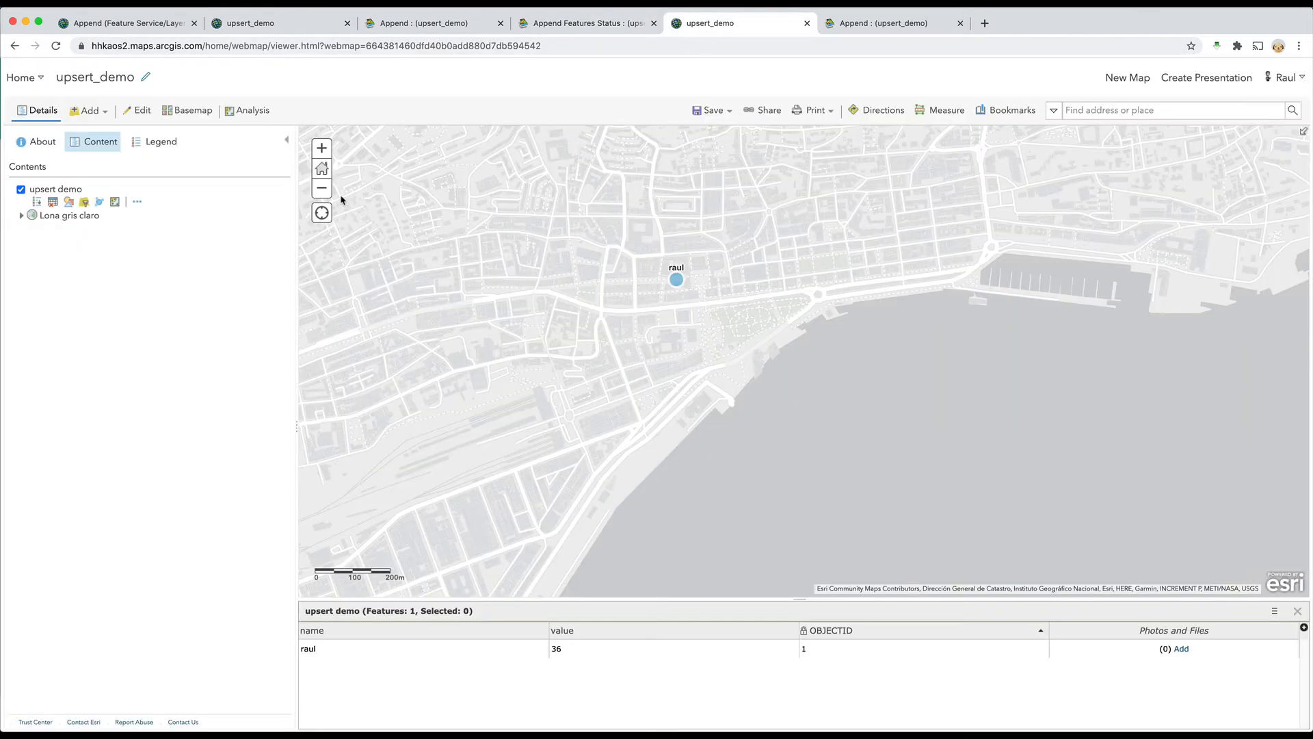
{"action": "left_click", "coordinate": [322, 188]}
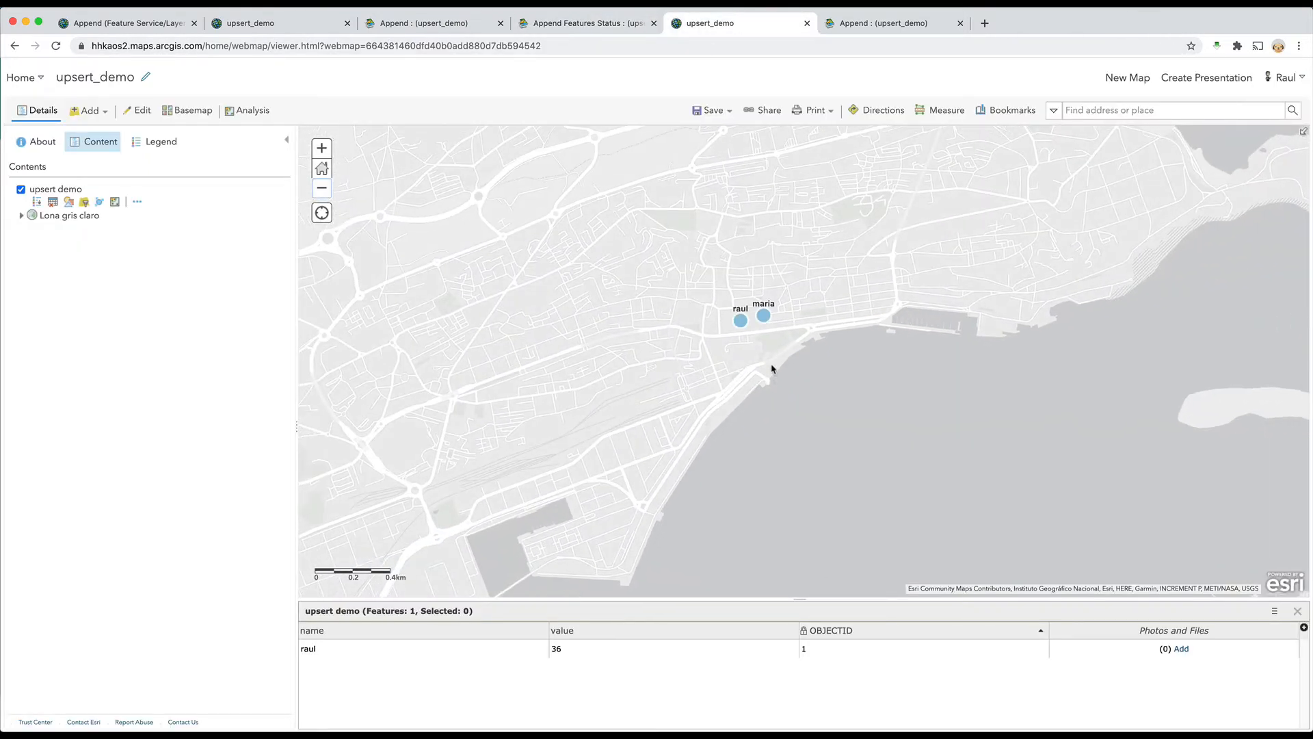
{"action": "left_click", "coordinate": [764, 319]}
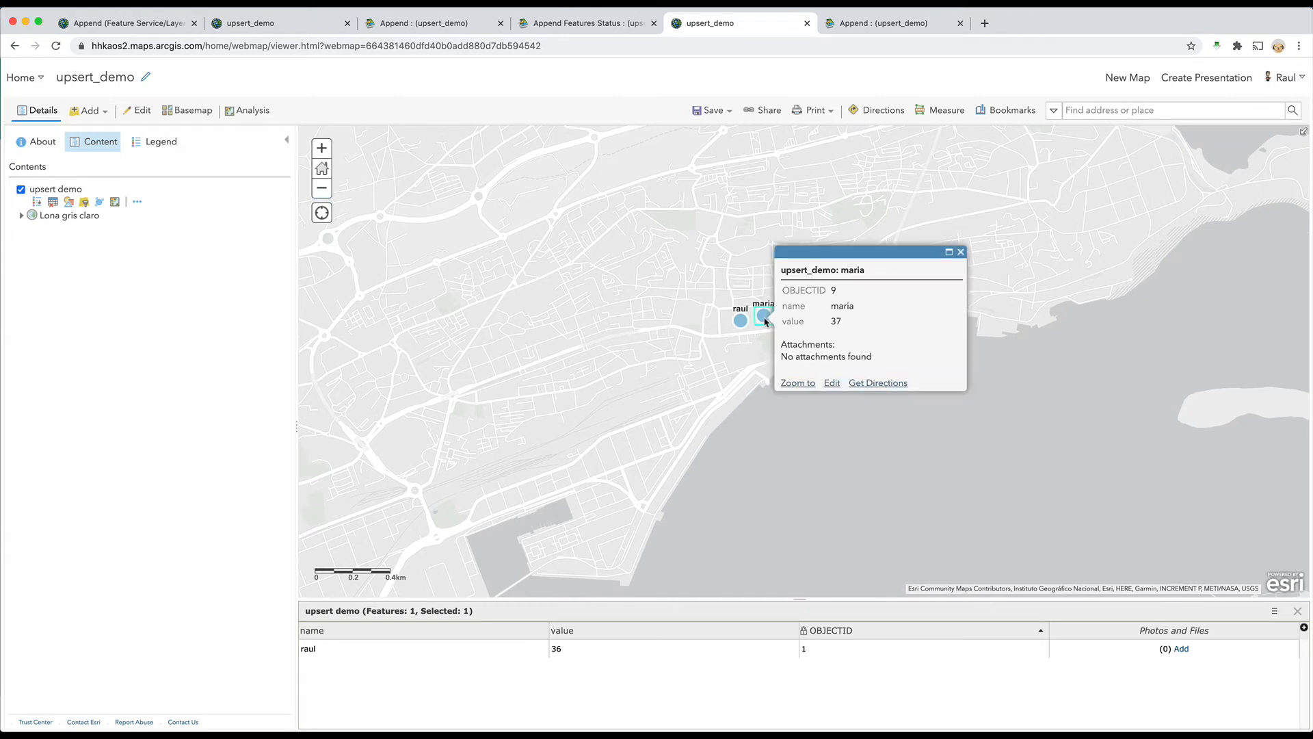
{"action": "left_click", "coordinate": [1298, 611]}
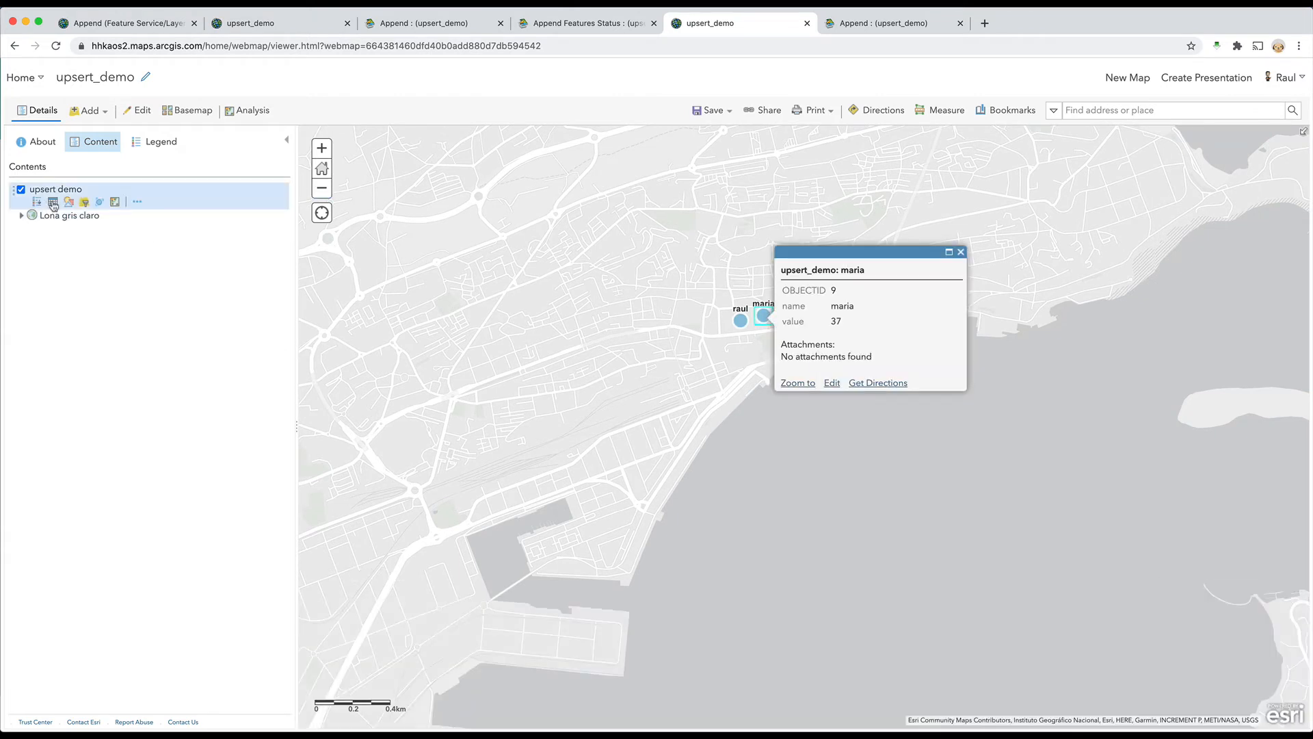
{"action": "left_click", "coordinate": [52, 202]}
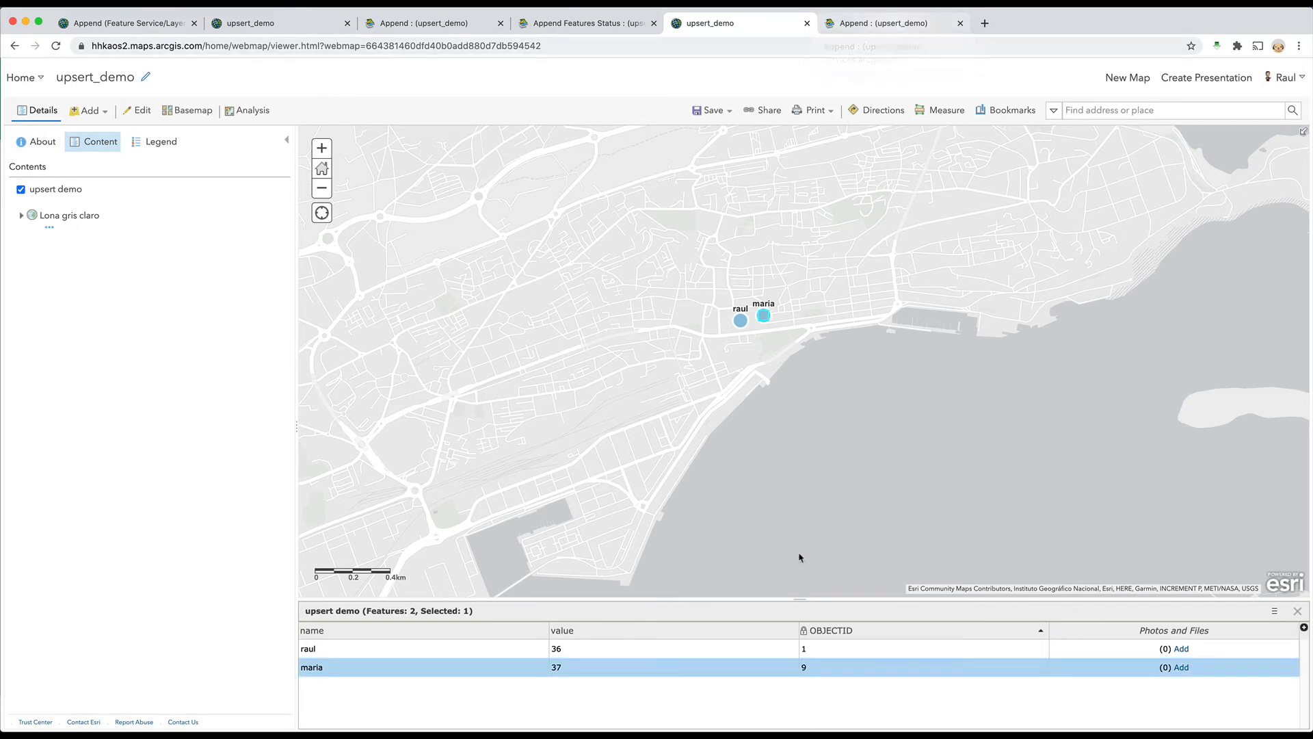
Replace the EXISTING_ID placeholder for OBJECTID with 9 in the GeoJSON edits of the upsert-enabled Append form.
{"action": "left_click", "coordinate": [836, 12]}
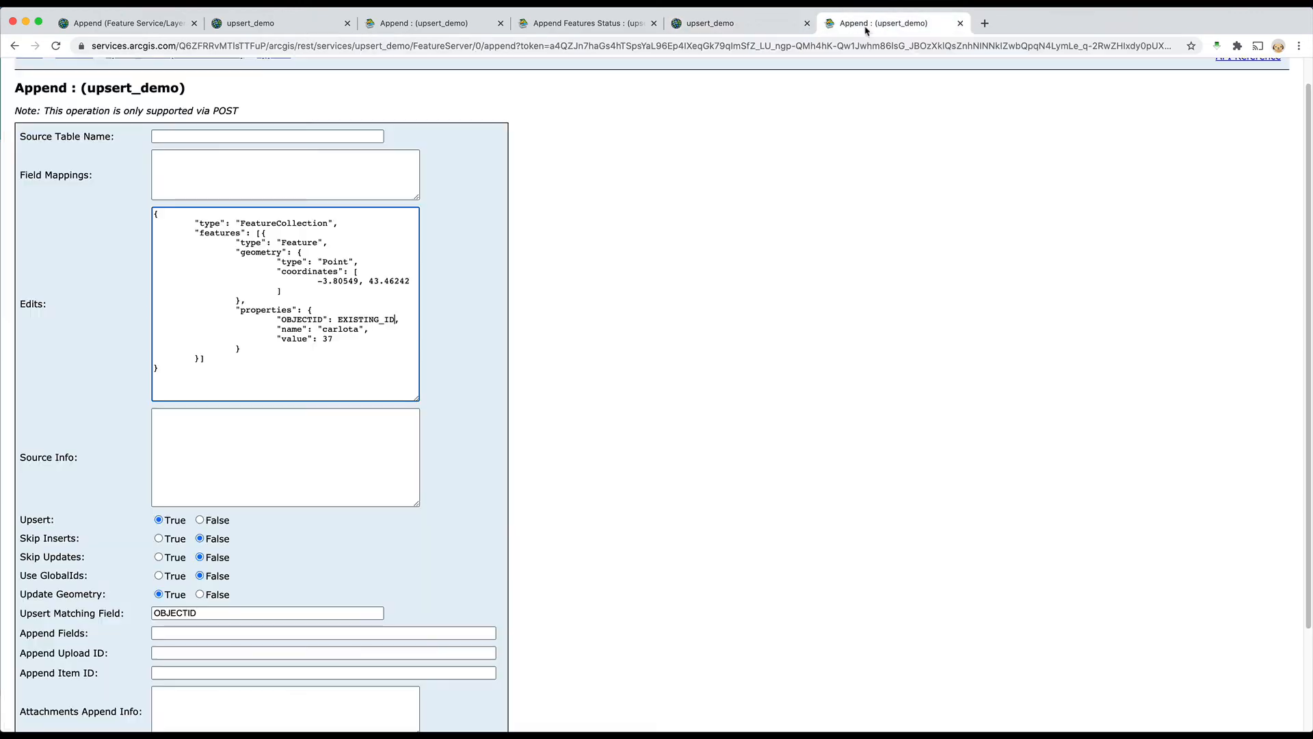
{"action": "left_click", "coordinate": [699, 27]}
{"action": "left_click", "coordinate": [905, 25]}
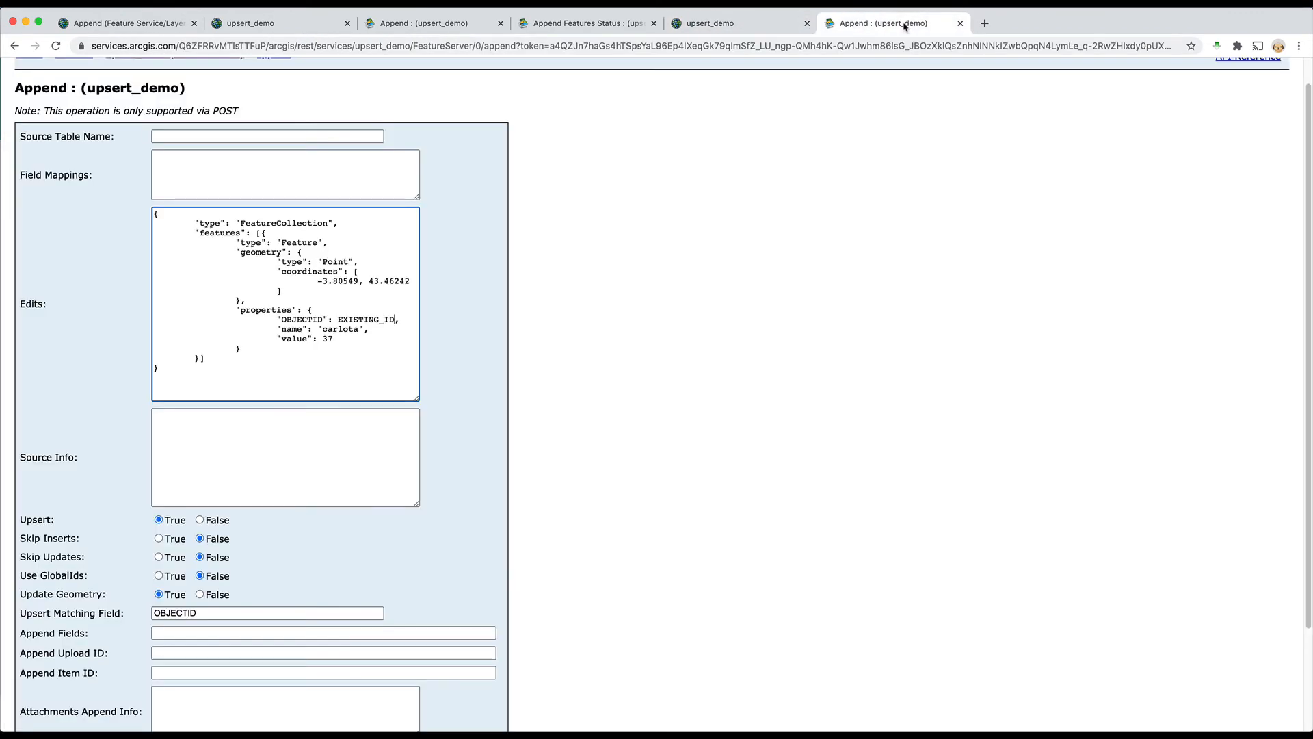
{"action": "double_click", "coordinate": [358, 318]}
{"action": "type", "text": "9"}
{"action": "left_click_drag", "start_coordinate": [348, 319], "coordinate": [158, 320]}
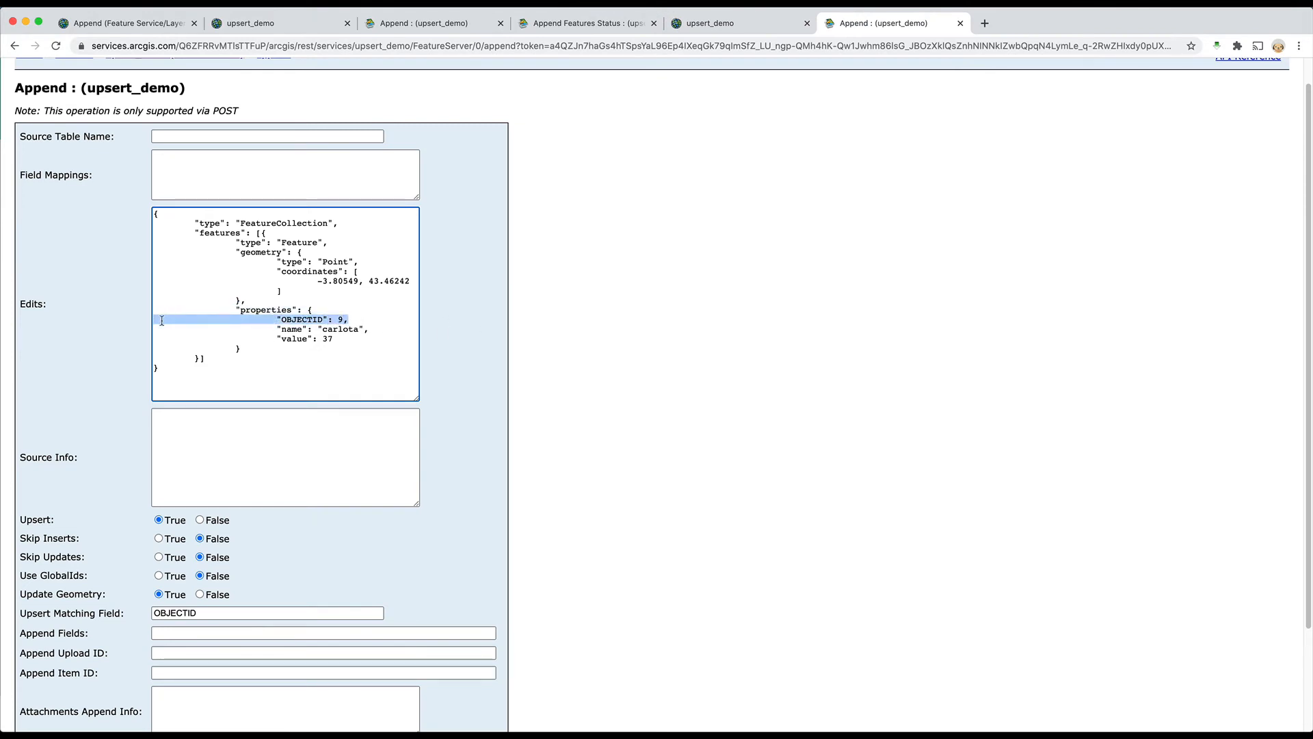
Compare the GeoJSON properties in the first Append form with the OBJECTID entry in the upsert-enabled form's edits.
{"action": "left_click", "coordinate": [587, 19]}
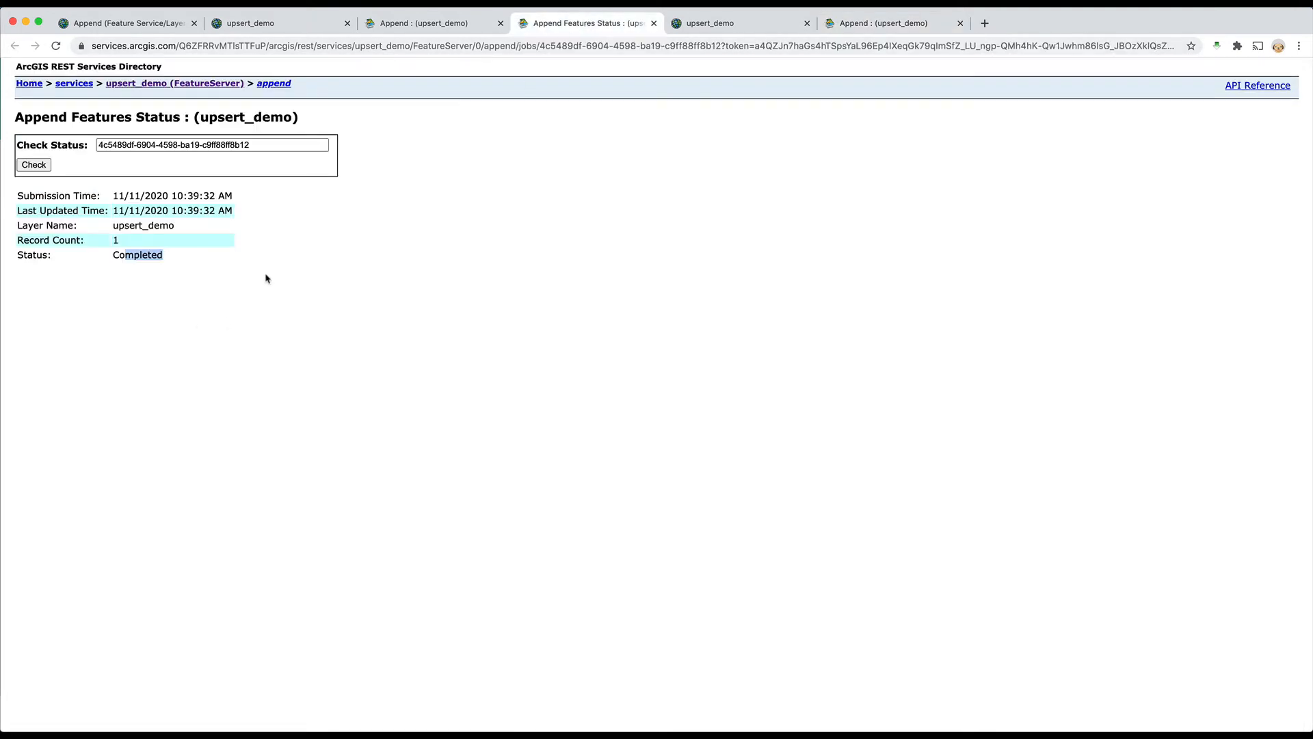
{"action": "left_click", "coordinate": [474, 26]}
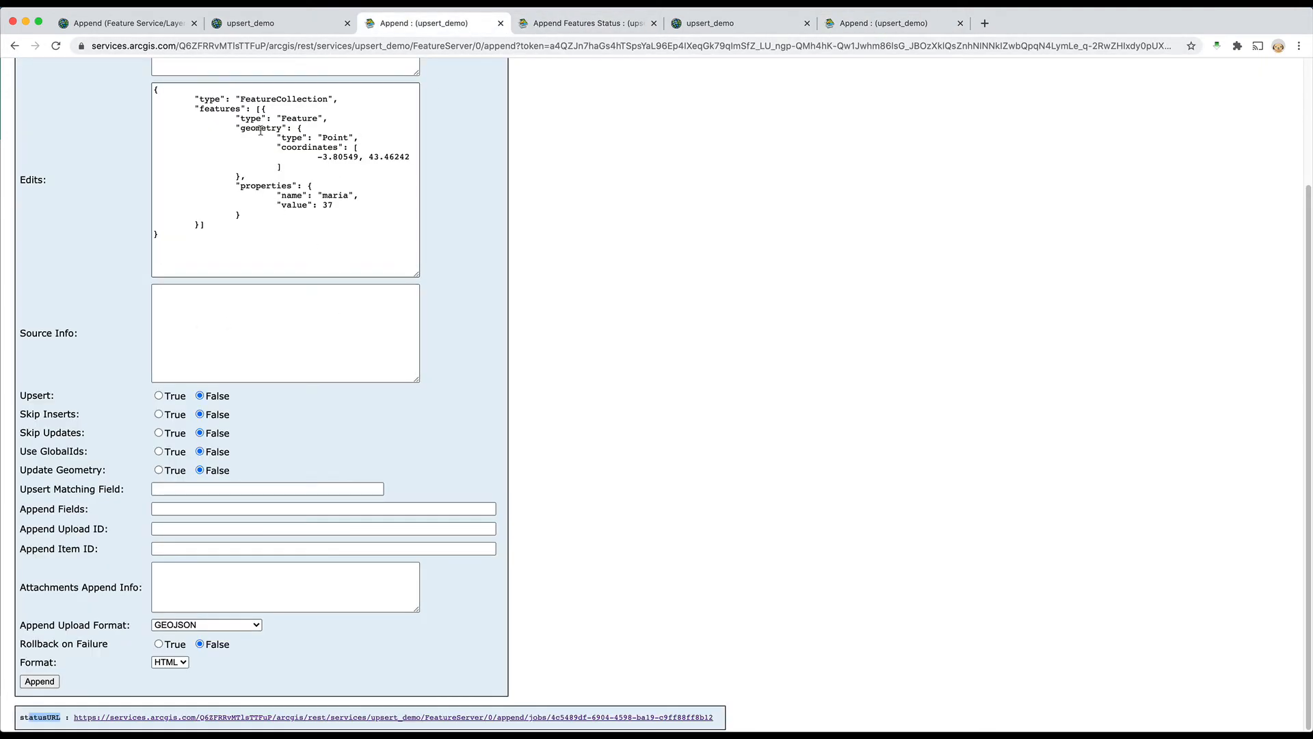
{"action": "scroll", "coordinate": [257, 314], "scroll_direction": "up", "scroll_amount": 2}
{"action": "mouse_move", "coordinate": [286, 340]}
{"action": "left_mouse_down"}
{"action": "mouse_move", "coordinate": [360, 355]}
{"action": "mouse_move", "coordinate": [322, 319]}
{"action": "mouse_move", "coordinate": [270, 320]}
{"action": "left_mouse_up"}
{"action": "left_click", "coordinate": [879, 22]}
{"action": "left_click", "coordinate": [288, 317]}
{"action": "left_click", "coordinate": [339, 319]}
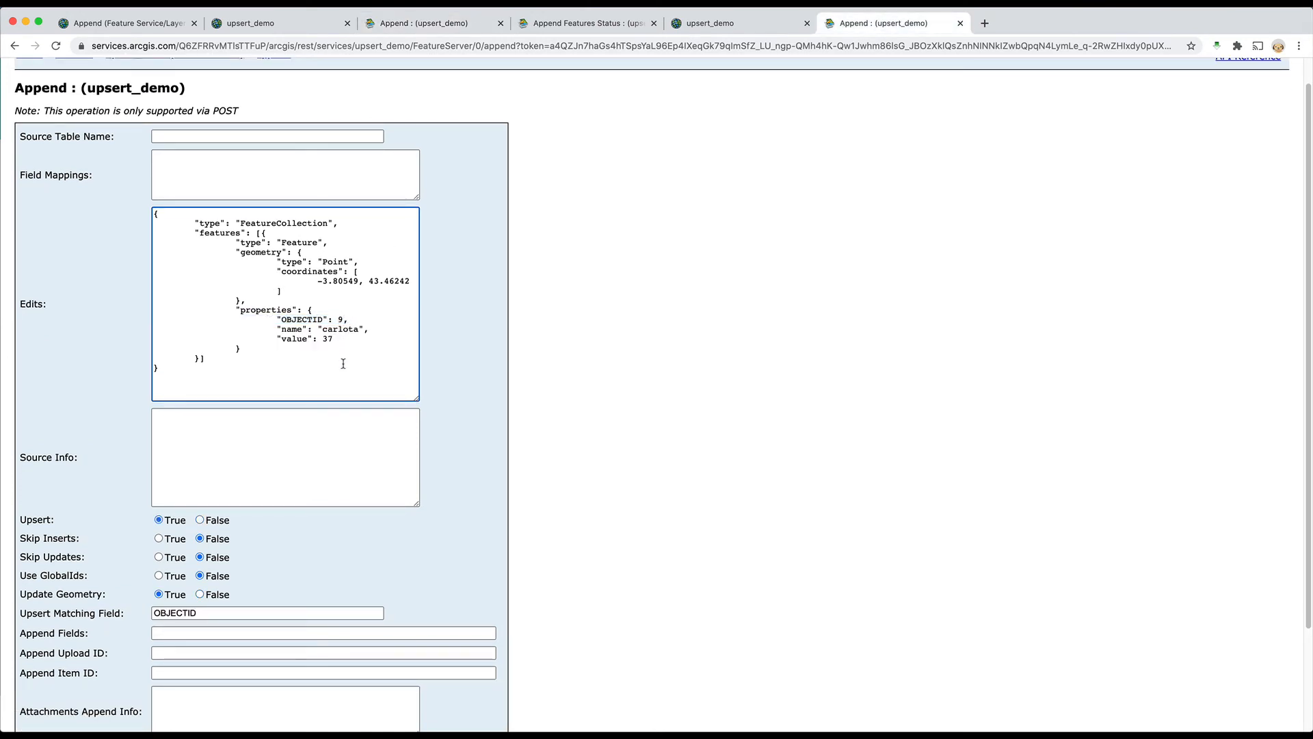
Review the upsert form's name value, OBJECTID matching field and GEOJSON upload format, keeping the format selected.
{"action": "double_click", "coordinate": [332, 330]}
{"action": "scroll", "coordinate": [199, 606], "scroll_direction": "down", "scroll_amount": 1}
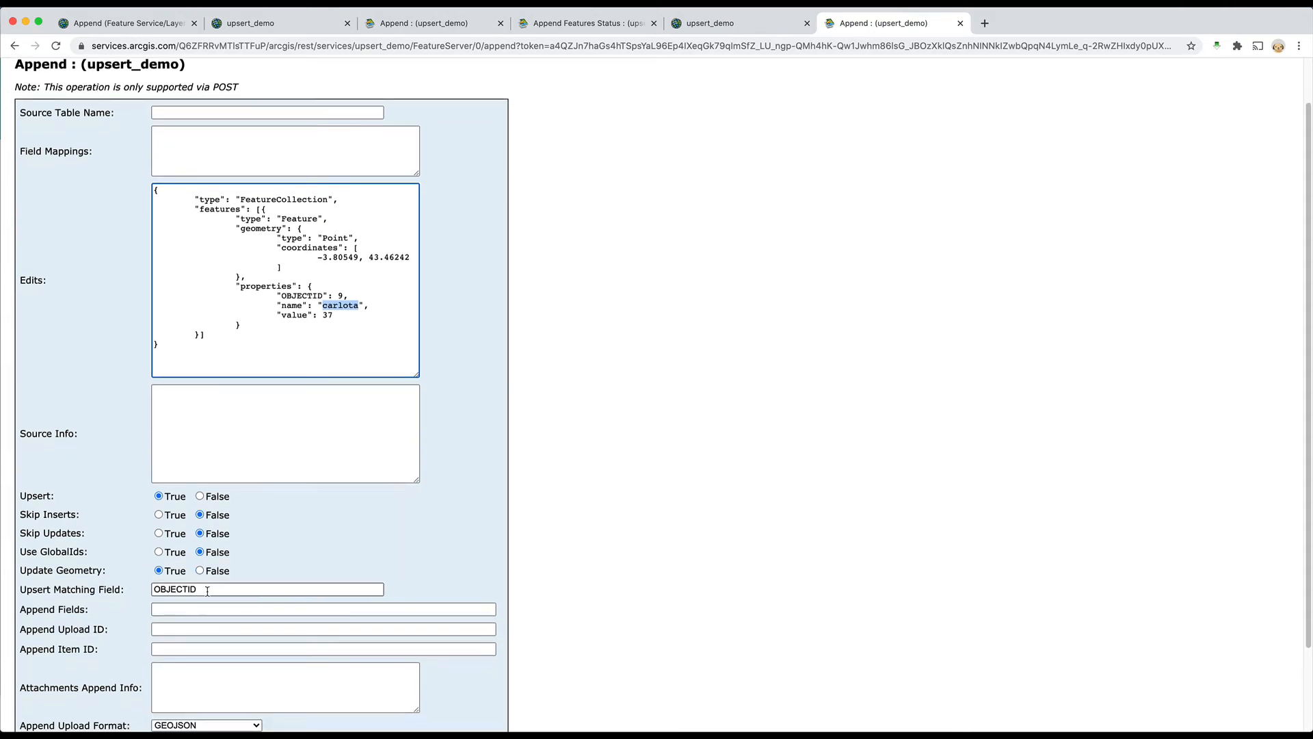
{"action": "left_click_drag", "start_coordinate": [205, 590], "coordinate": [151, 590]}
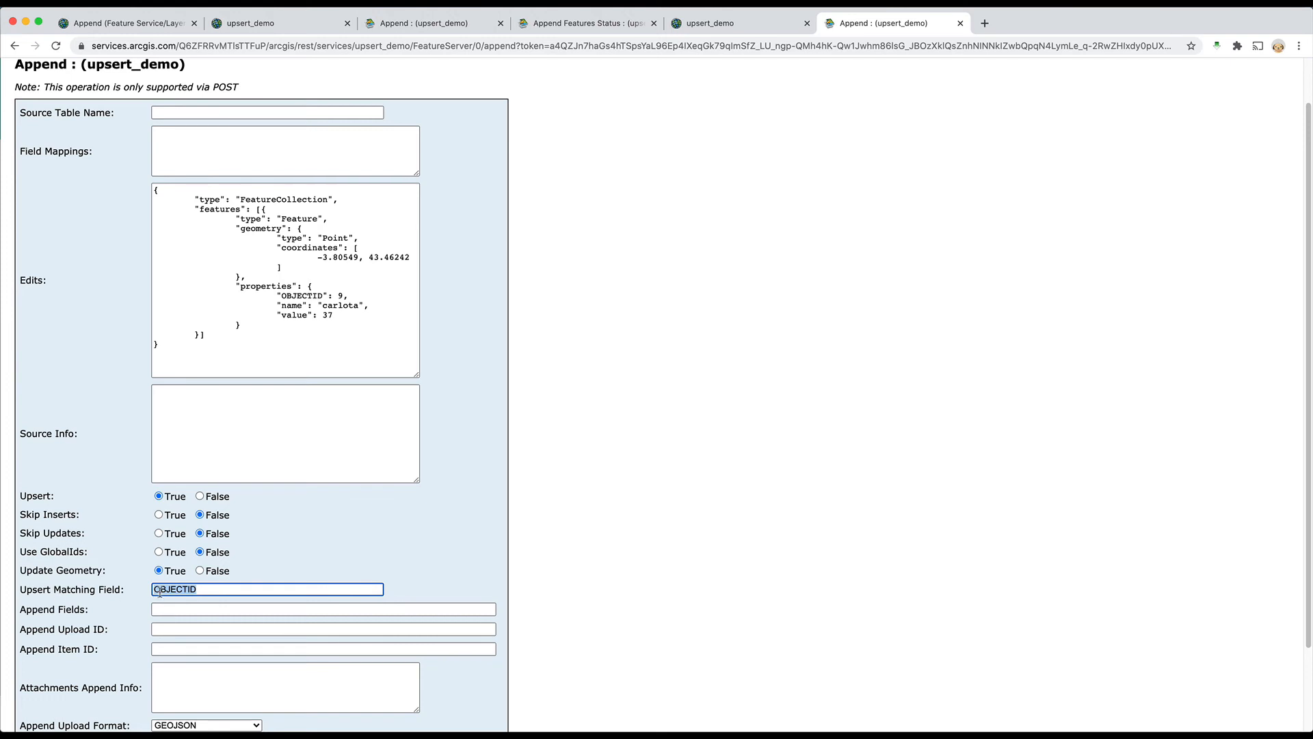
{"action": "scroll", "coordinate": [296, 550], "scroll_direction": "down", "scroll_amount": 2}
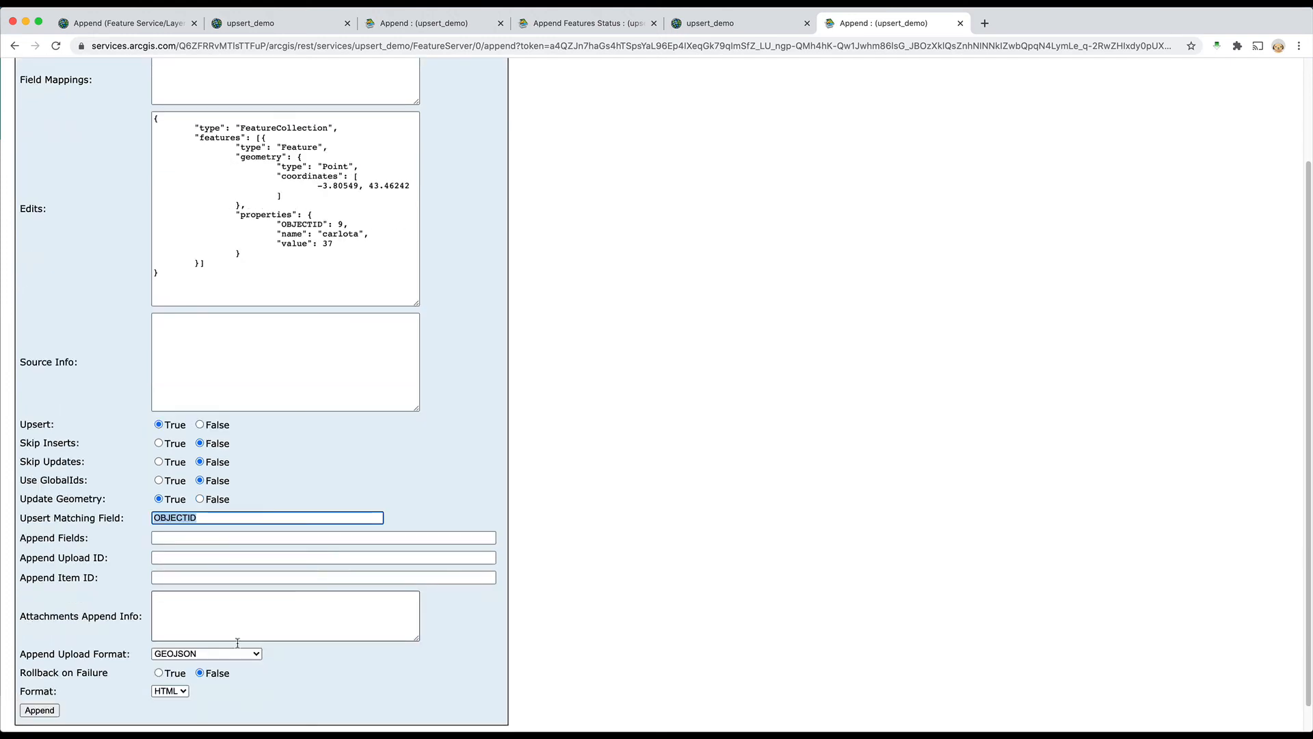
{"action": "double_click", "coordinate": [304, 224]}
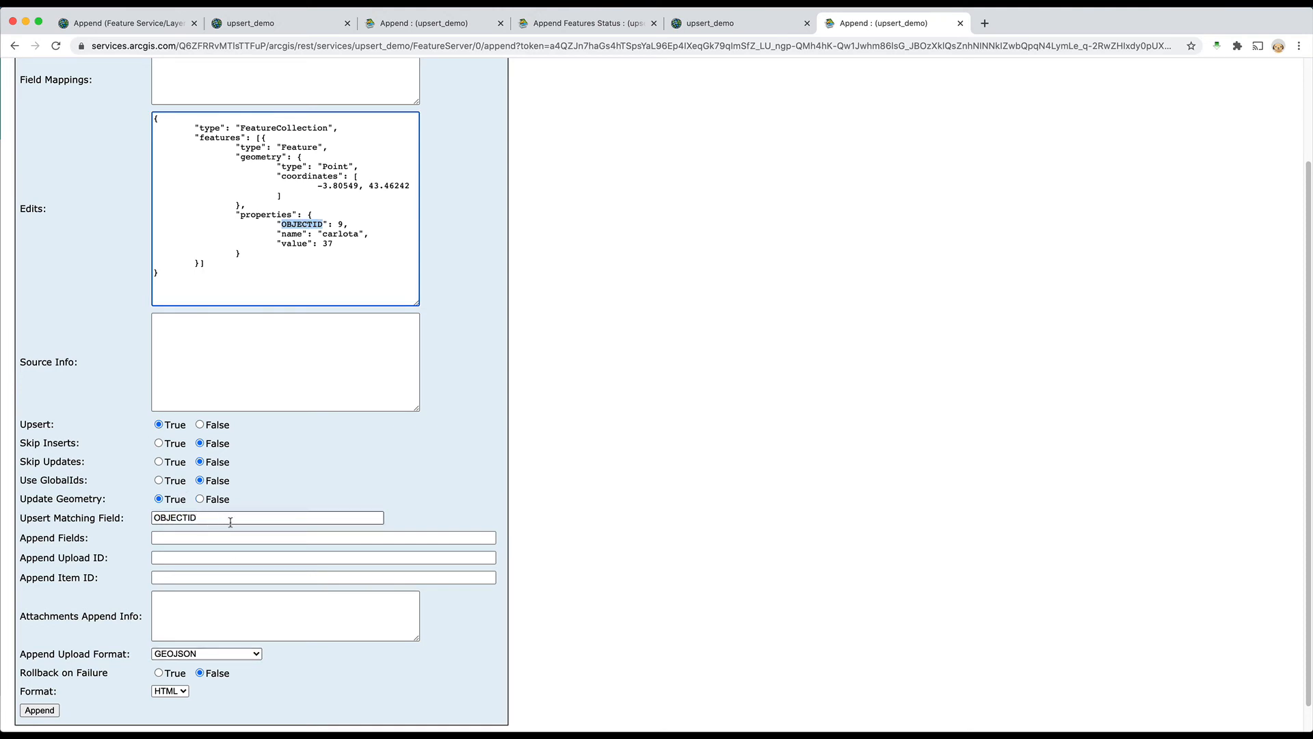
{"action": "left_click", "coordinate": [185, 655]}
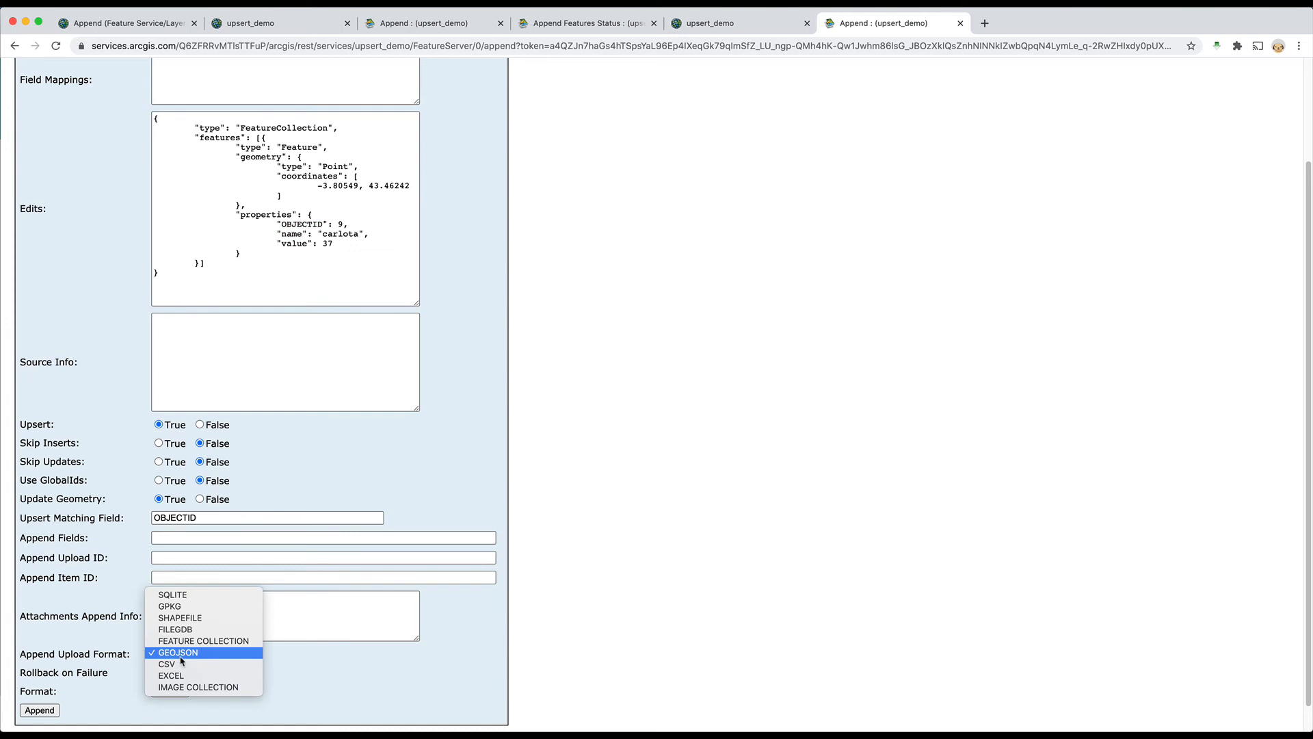
{"action": "left_click", "coordinate": [181, 655]}
Submit the upsert-enabled Append form and check the new job's status page, refreshing it for the latest status.
{"action": "scroll", "coordinate": [99, 675], "scroll_direction": "down", "scroll_amount": 1}
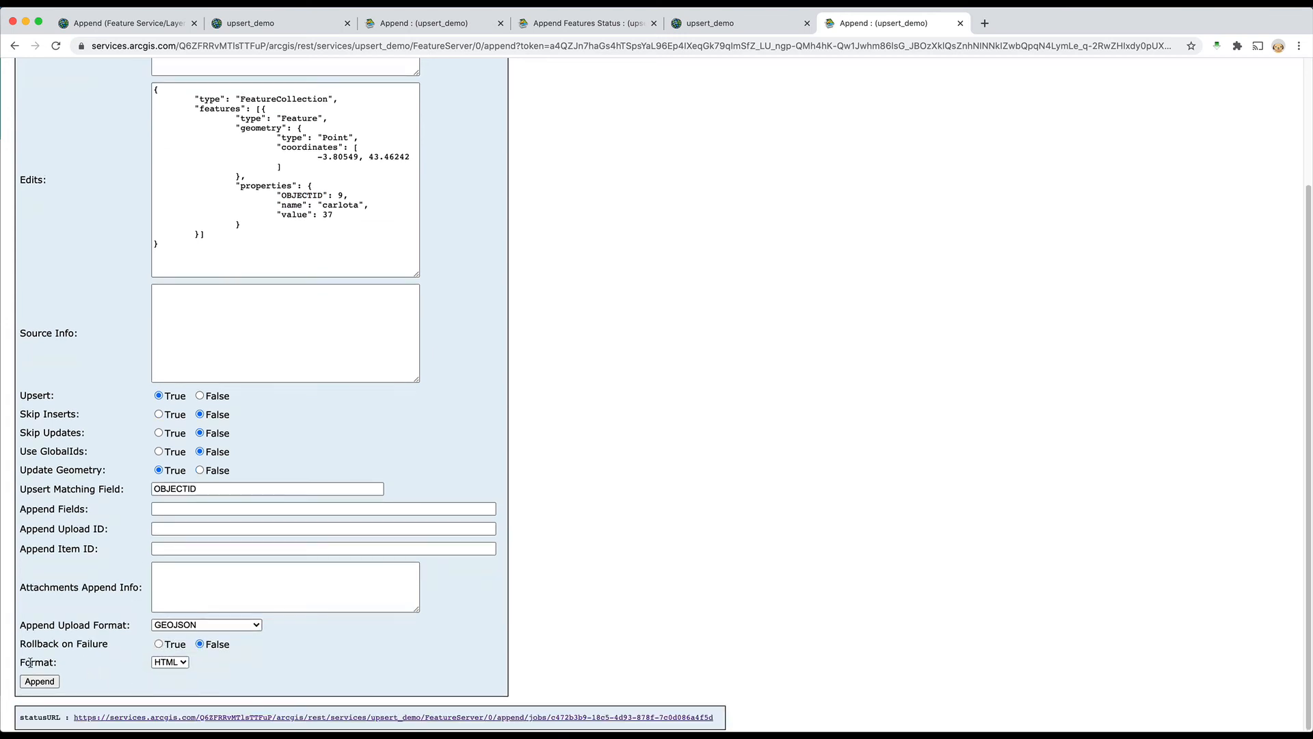
{"action": "left_click", "coordinate": [40, 681]}
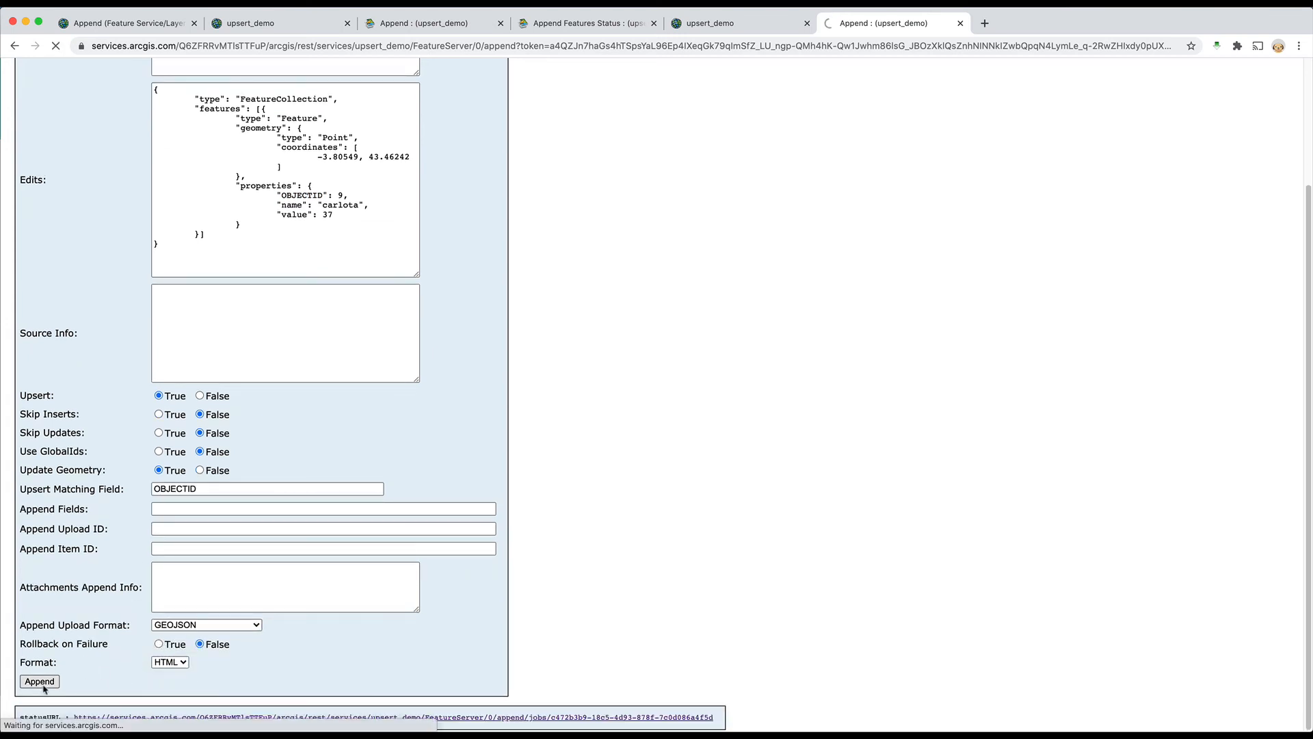
{"action": "scroll", "coordinate": [61, 678], "scroll_direction": "down", "scroll_amount": 3}
{"action": "left_click", "coordinate": [100, 720], "text": "super"}
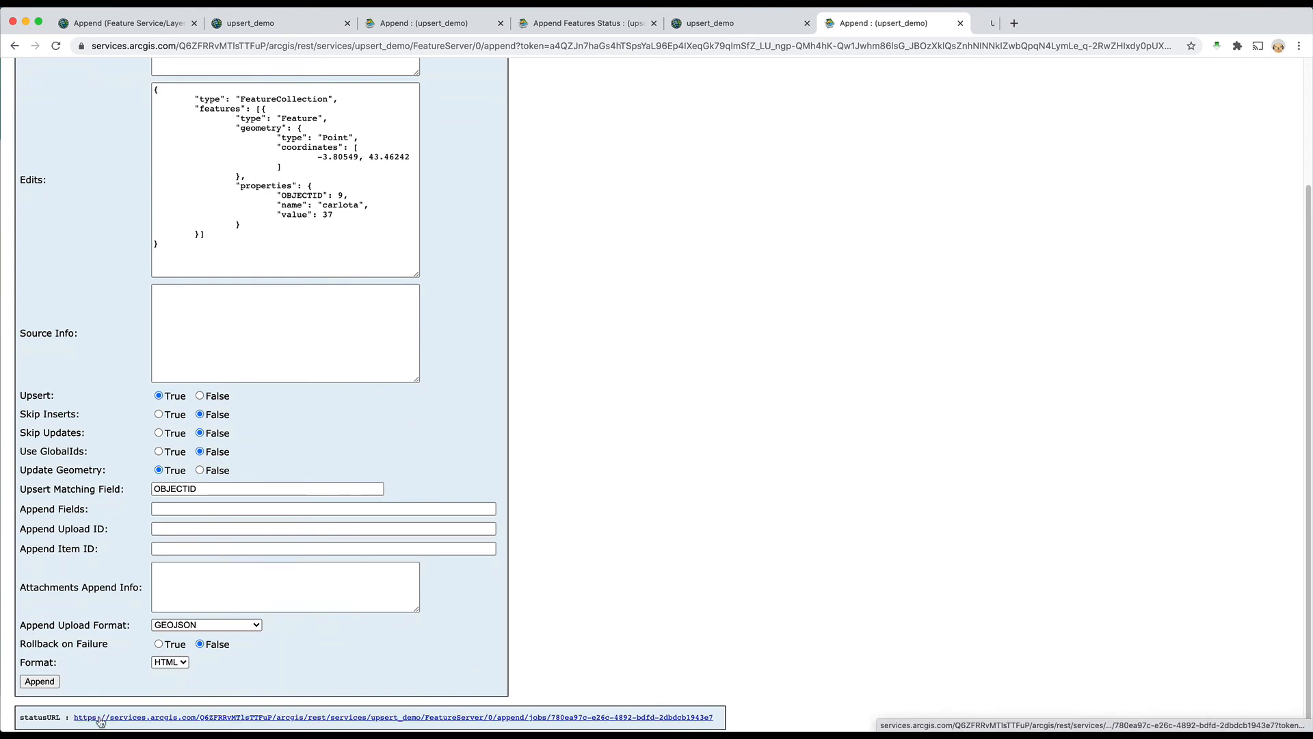
{"action": "key", "text": "ctrl+Tab"}
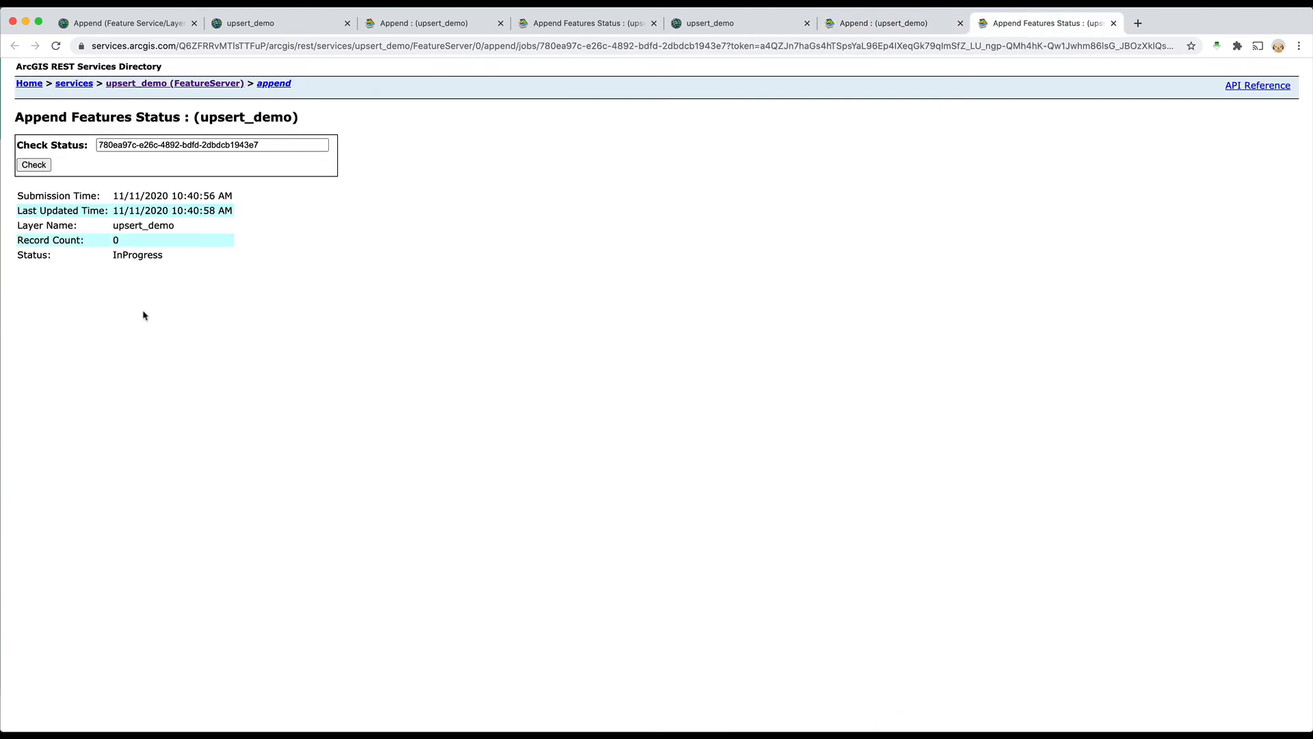
{"action": "key", "text": "super+r"}
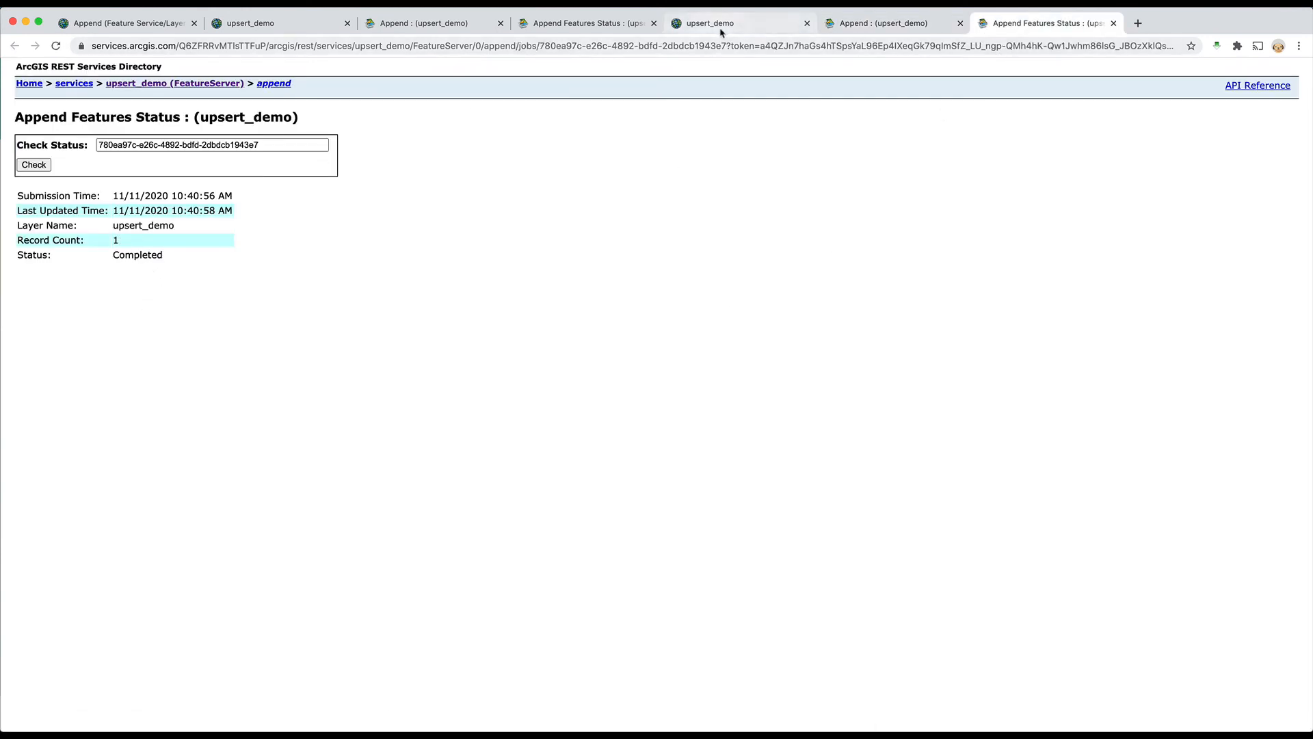
Redraw the upsert_demo web map and reload the upsert demo attribute table to compare the upserted point with the submitted GeoJSON.
{"action": "left_click", "coordinate": [722, 32]}
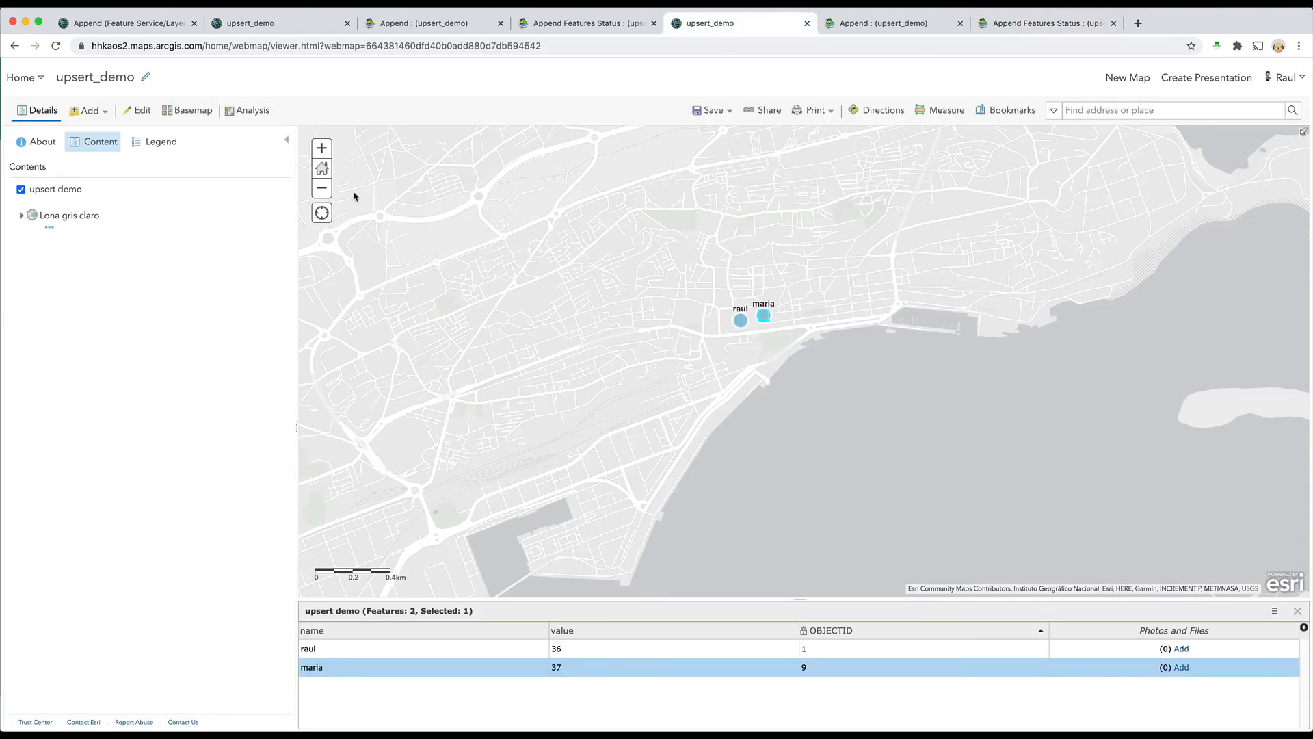
{"action": "left_click", "coordinate": [321, 187]}
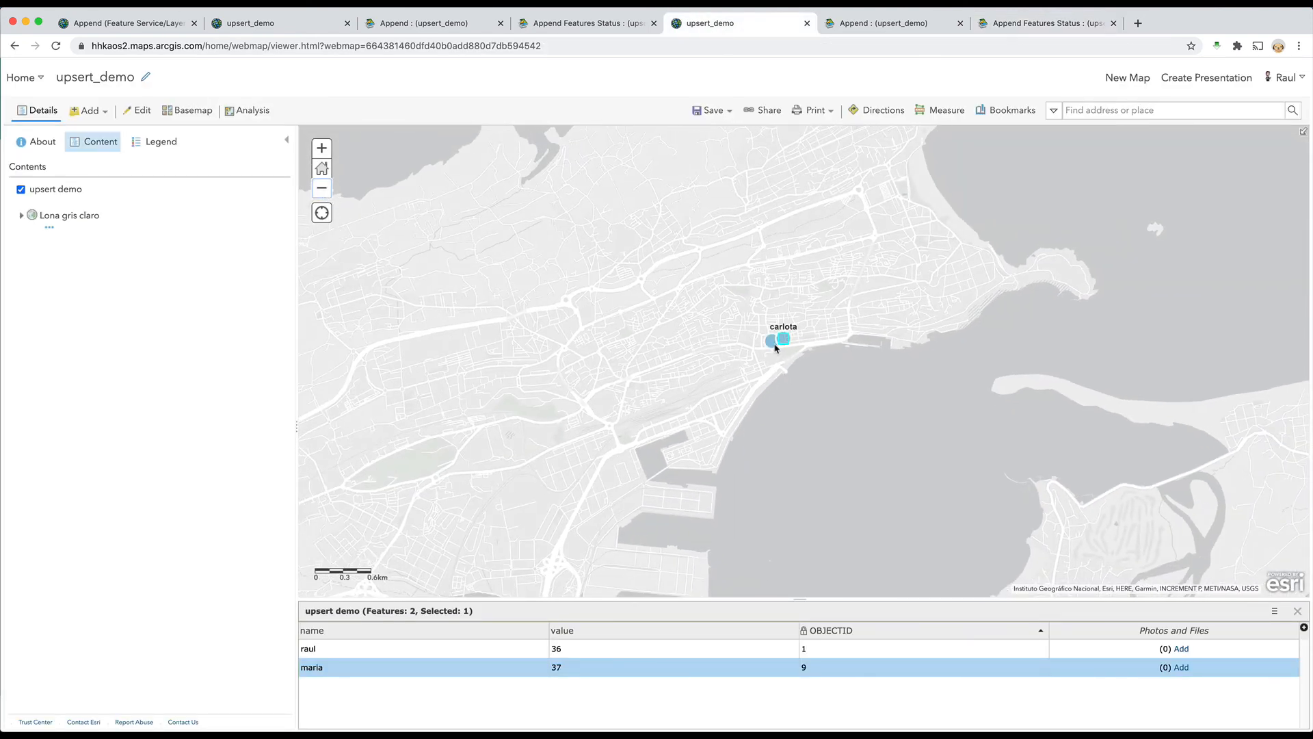
{"action": "scroll", "coordinate": [777, 347], "scroll_direction": "up", "scroll_amount": 1}
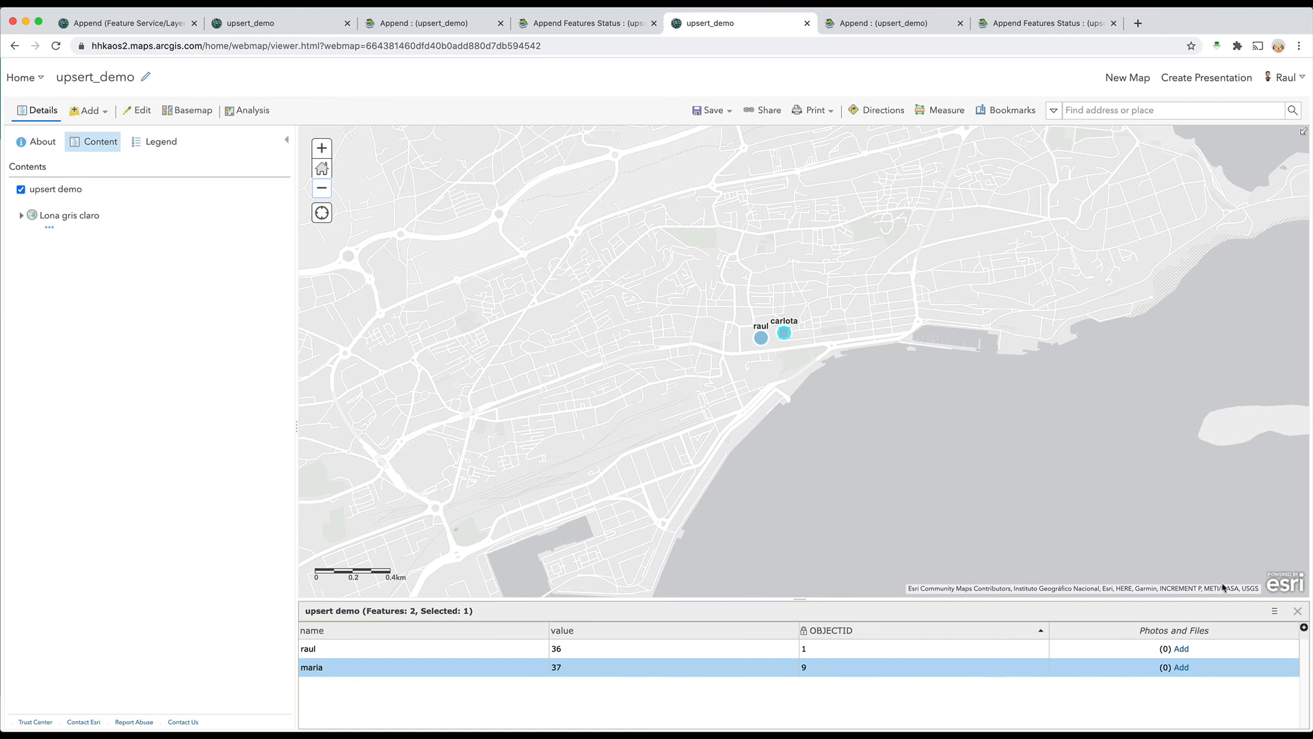
{"action": "left_click", "coordinate": [1300, 613]}
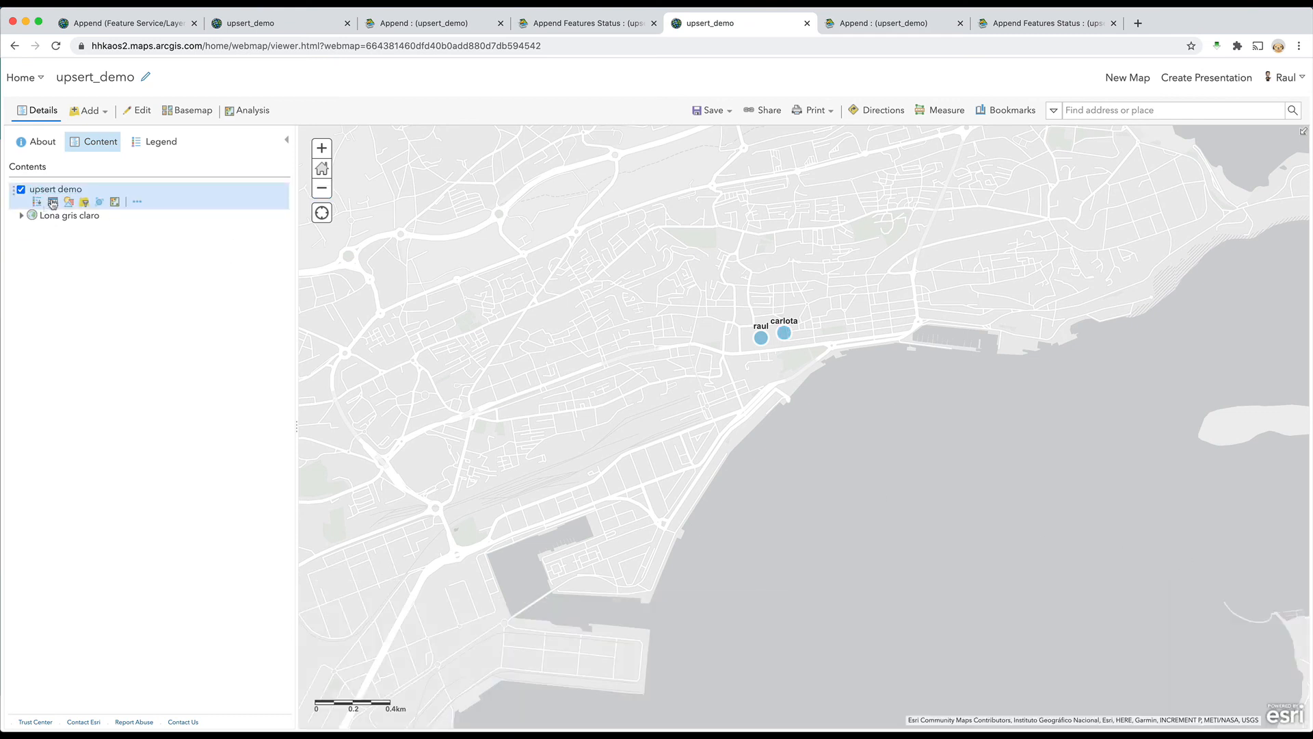
{"action": "left_click", "coordinate": [50, 203]}
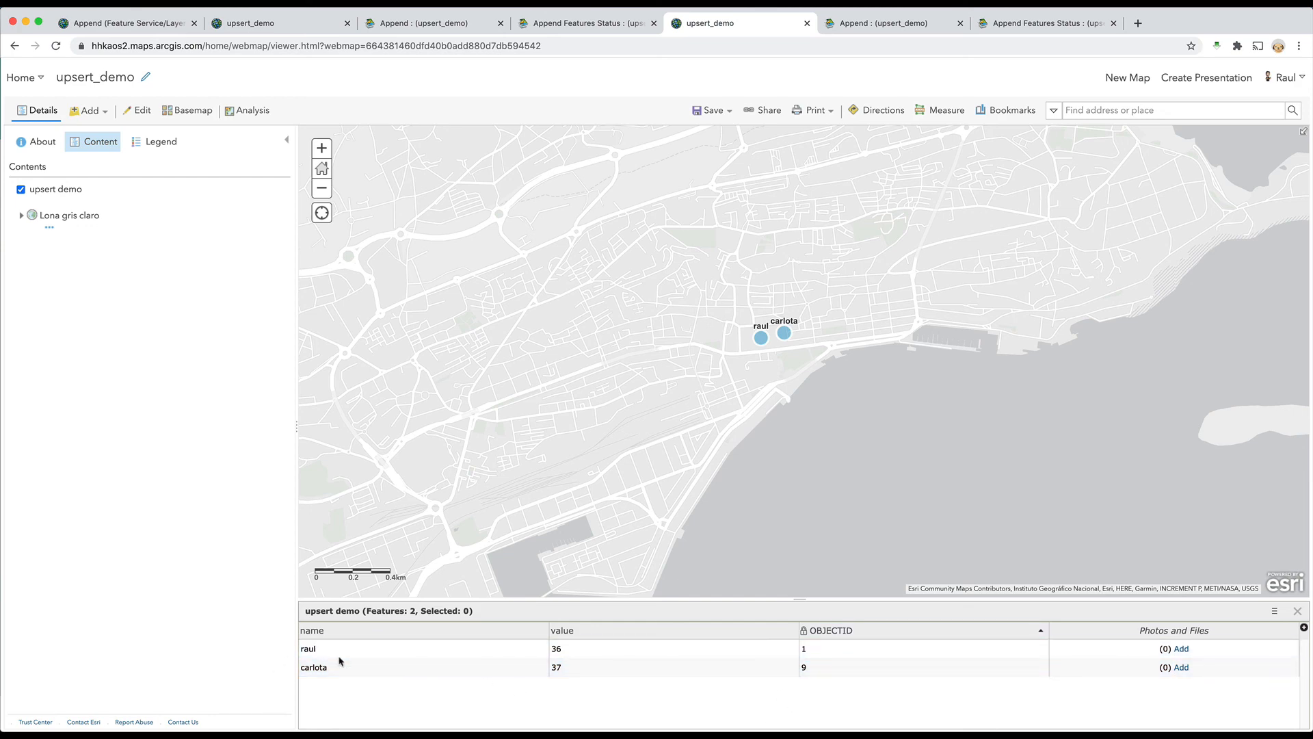
{"action": "left_click", "coordinate": [900, 26]}
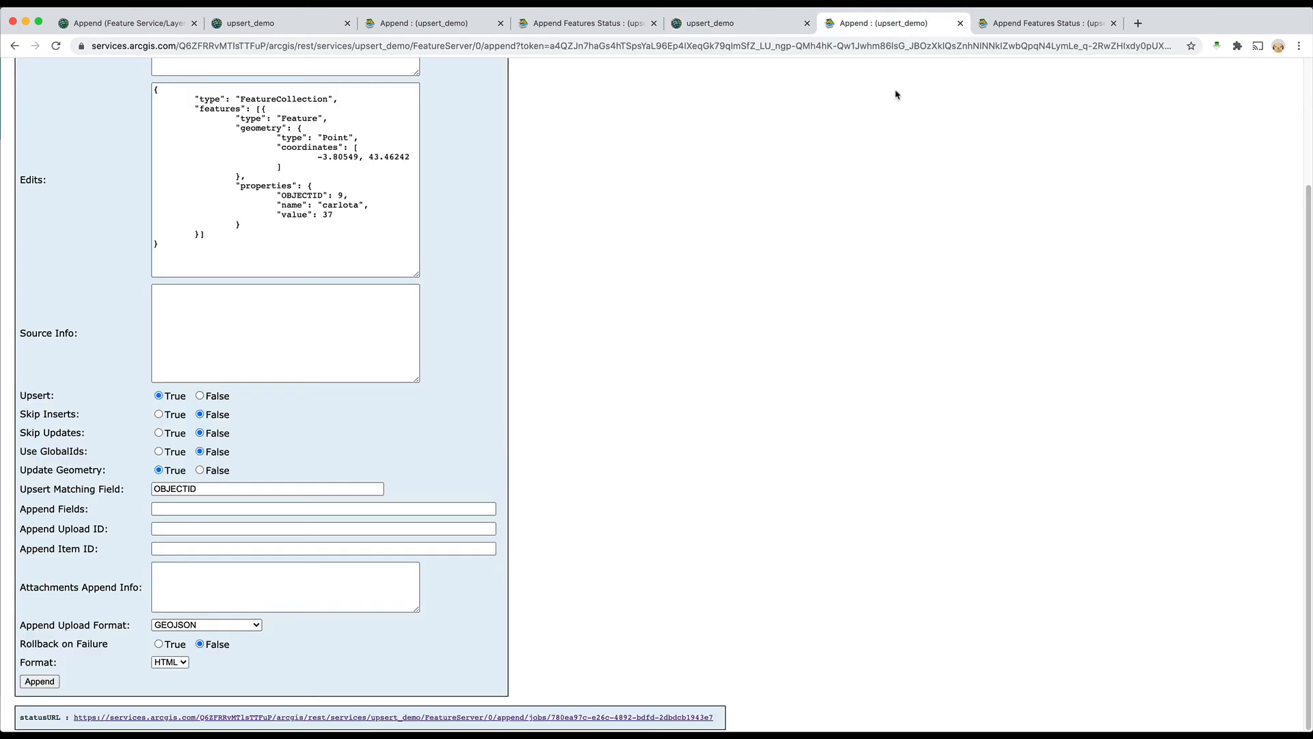
{"action": "left_click", "coordinate": [699, 23]}
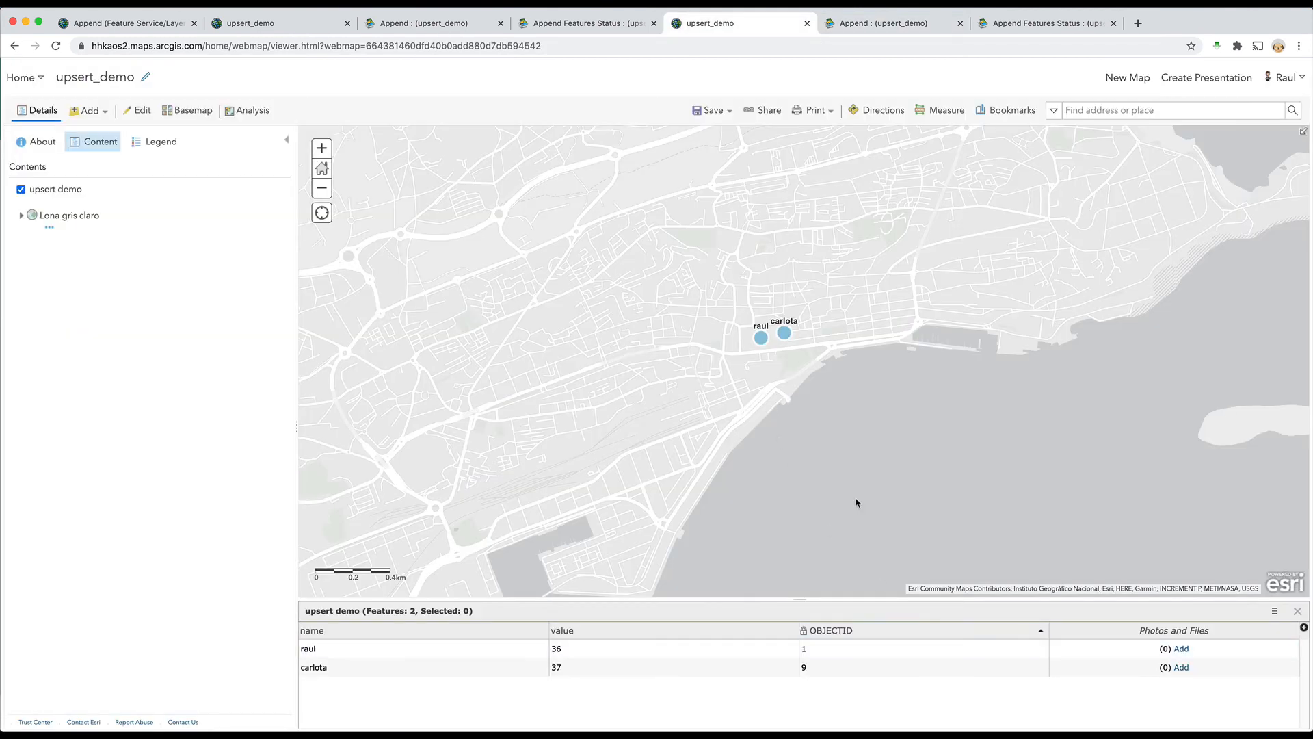